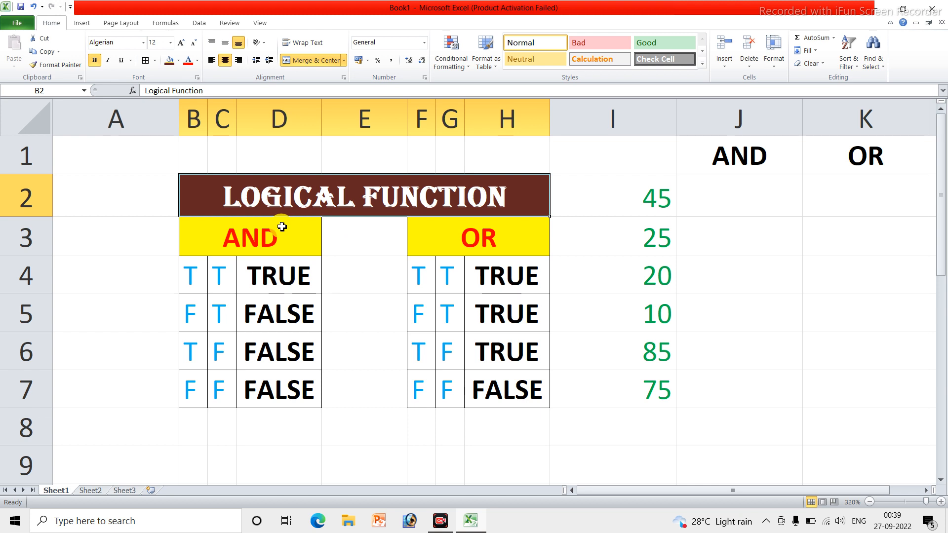
- Review the worksheet layout: the Logical Function tables, the numbers in I2:I7, and the empty AND result cells in column J
{"action": "left_click", "coordinate": [420, 239]}
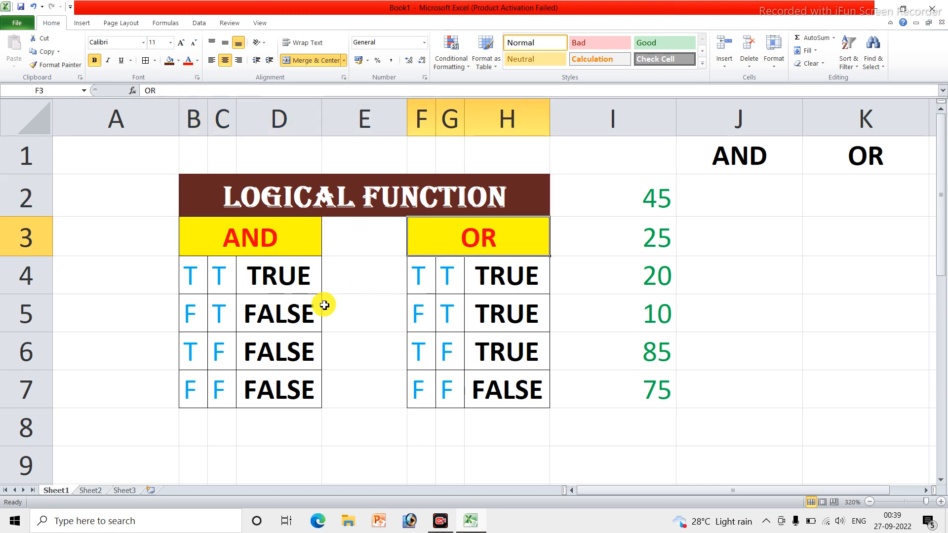
{"action": "left_click", "coordinate": [372, 285]}
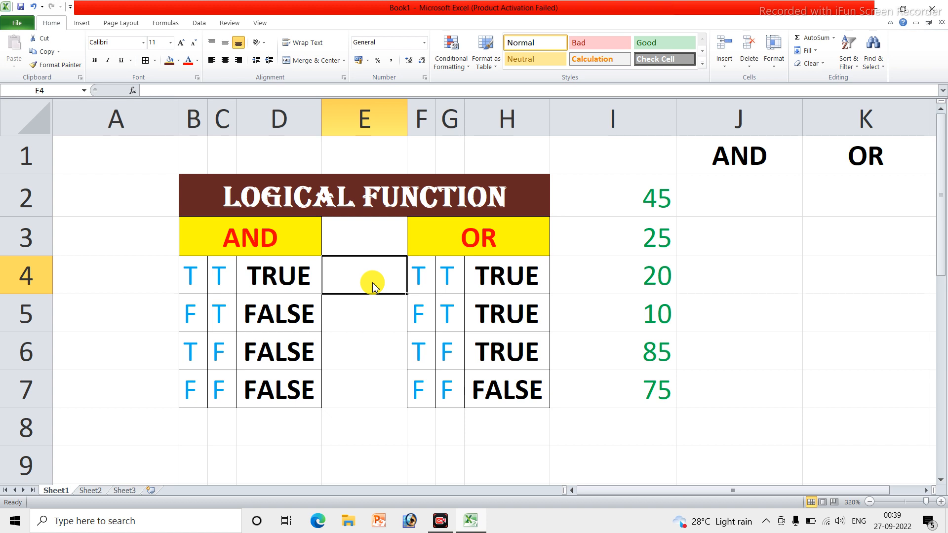
{"action": "left_click", "coordinate": [489, 283]}
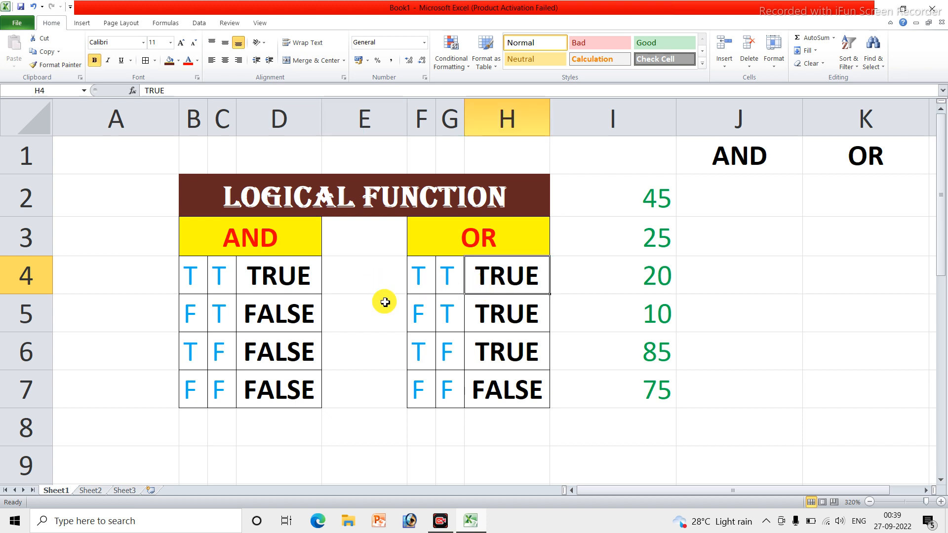
{"action": "left_click", "coordinate": [417, 199]}
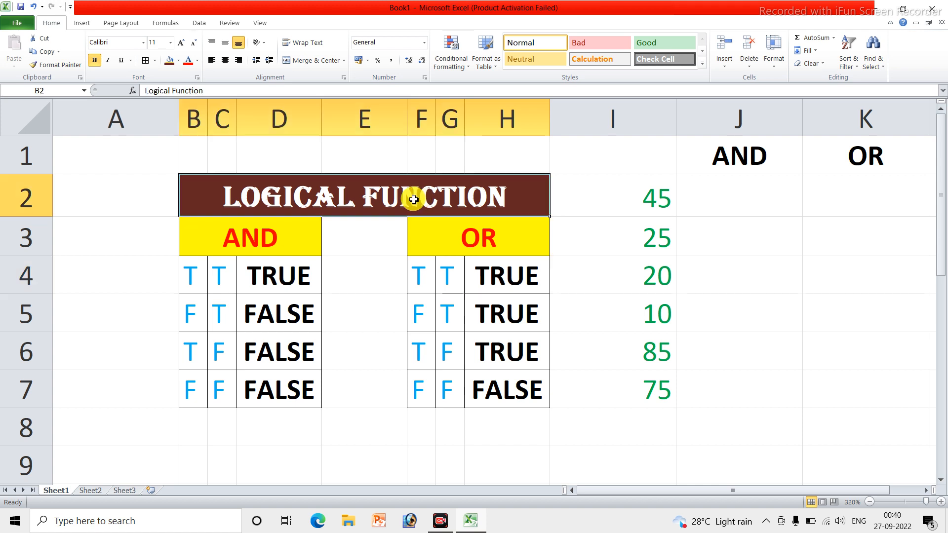
{"action": "left_click", "coordinate": [577, 383]}
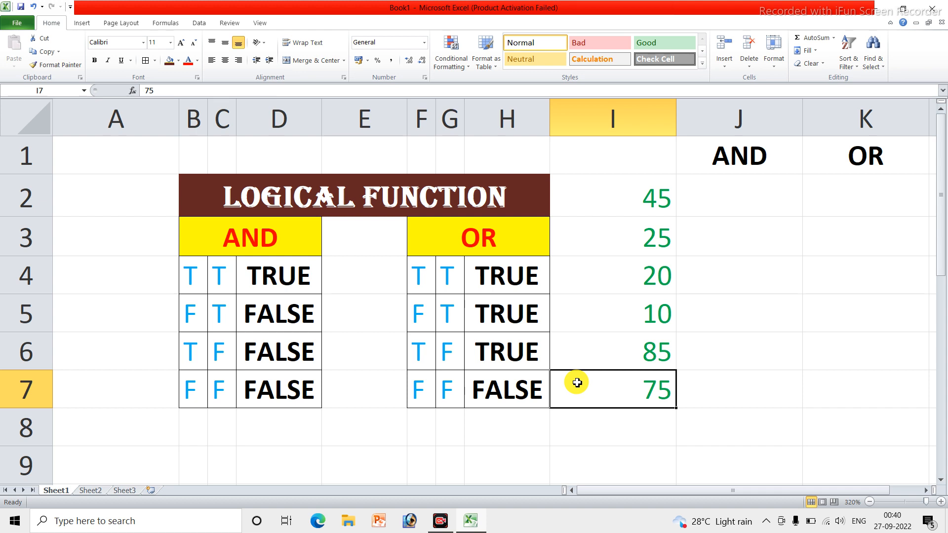
{"action": "left_click", "coordinate": [744, 230]}
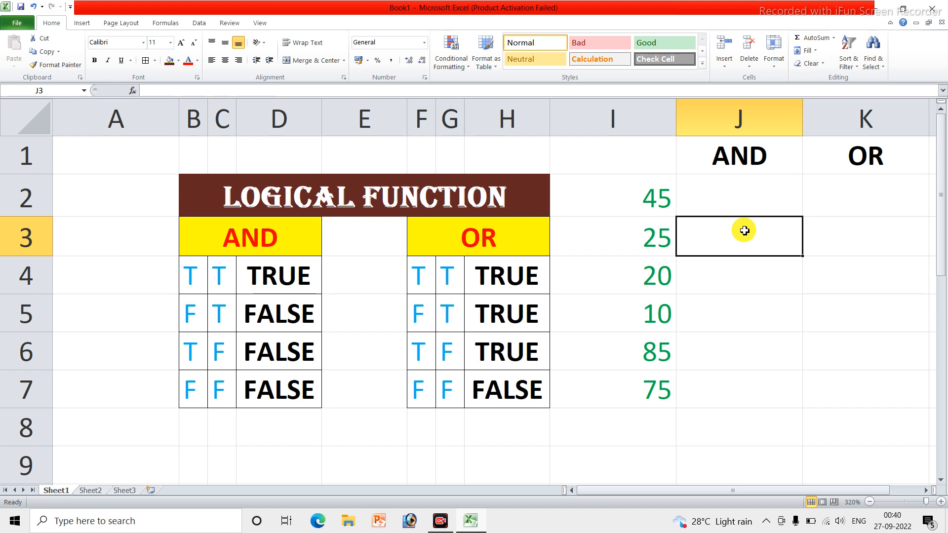
{"action": "left_click", "coordinate": [735, 190]}
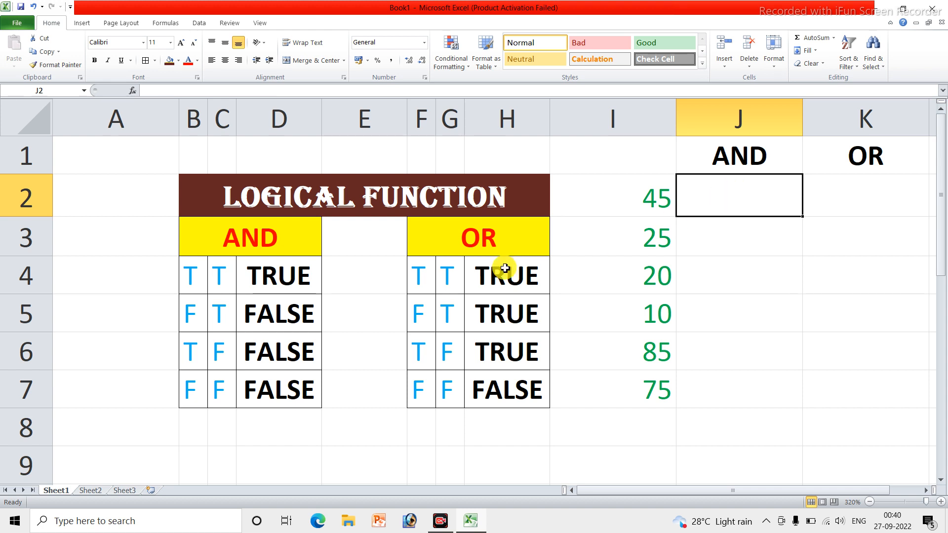
- Examine the first AND truth table row, B4:D4, relating its two conditions to the AND result cell J2
{"action": "left_click", "coordinate": [221, 272]}
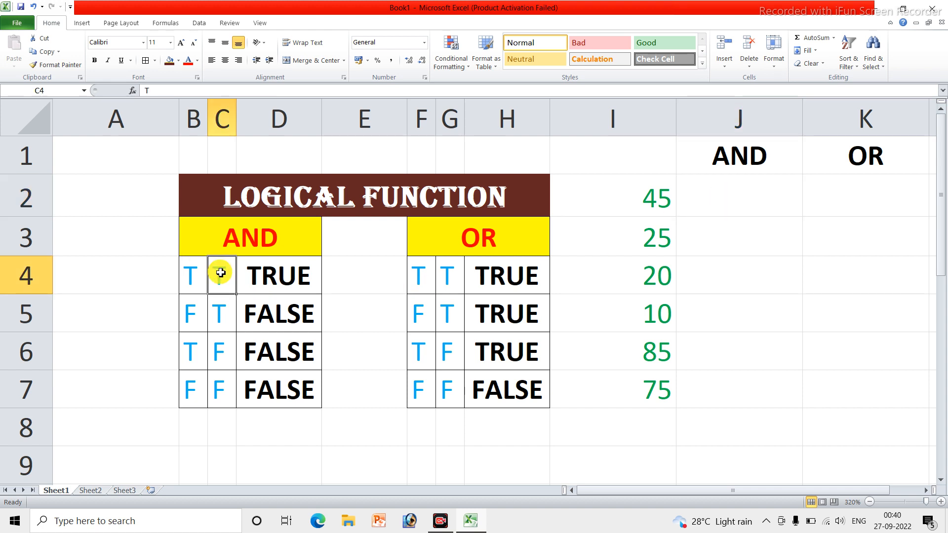
{"action": "left_click", "coordinate": [193, 286]}
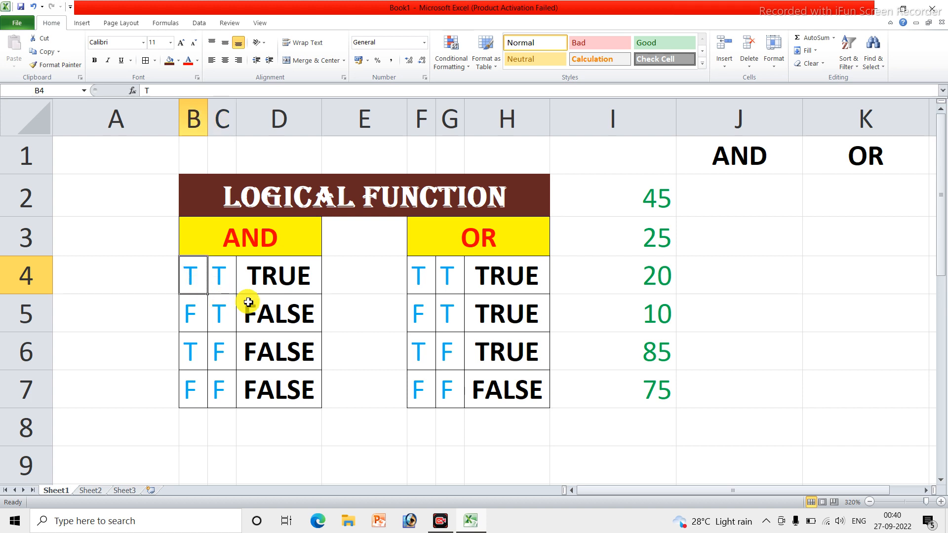
{"action": "left_click", "coordinate": [229, 278]}
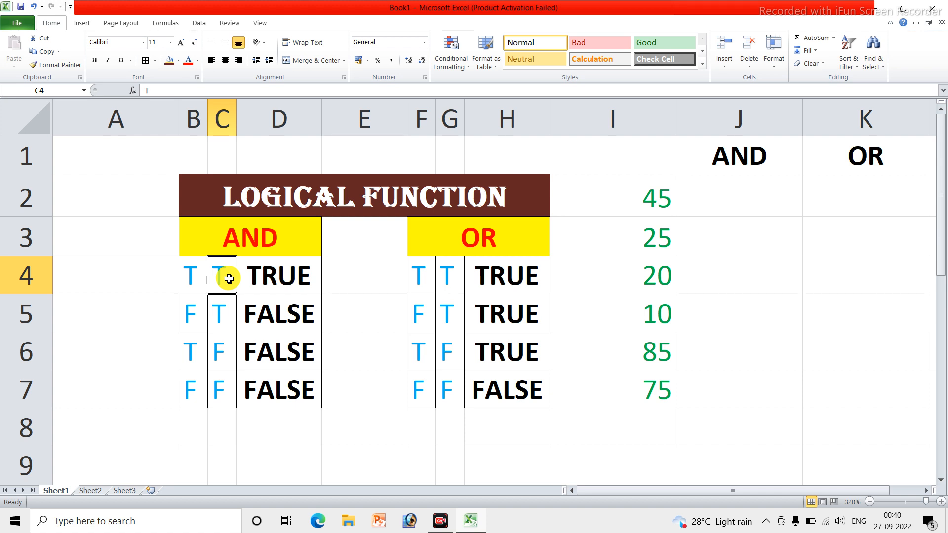
{"action": "left_click", "coordinate": [467, 238]}
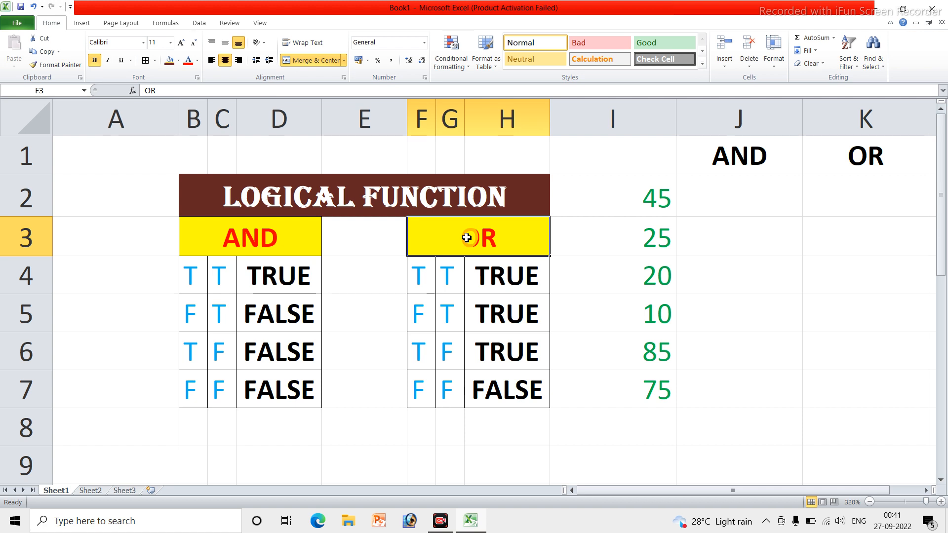
{"action": "left_click", "coordinate": [706, 194]}
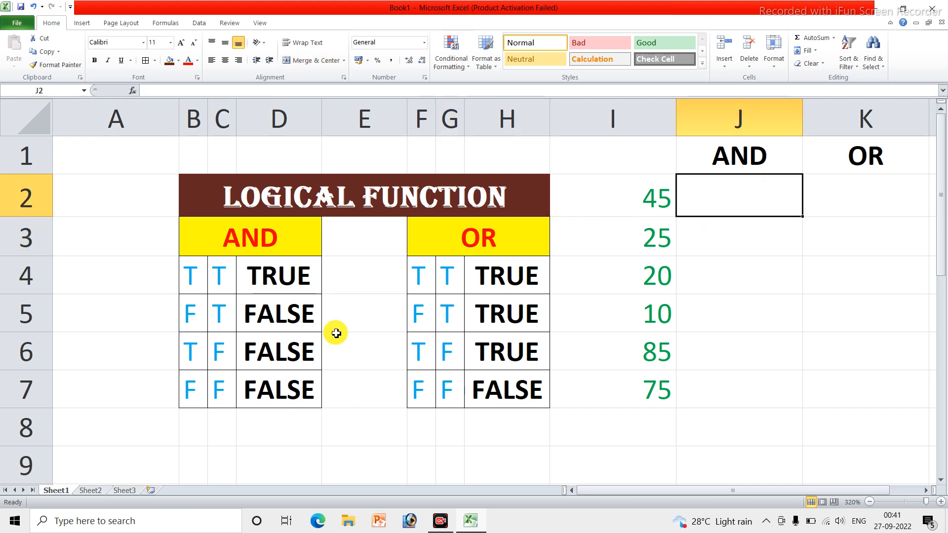
{"action": "left_click", "coordinate": [197, 277]}
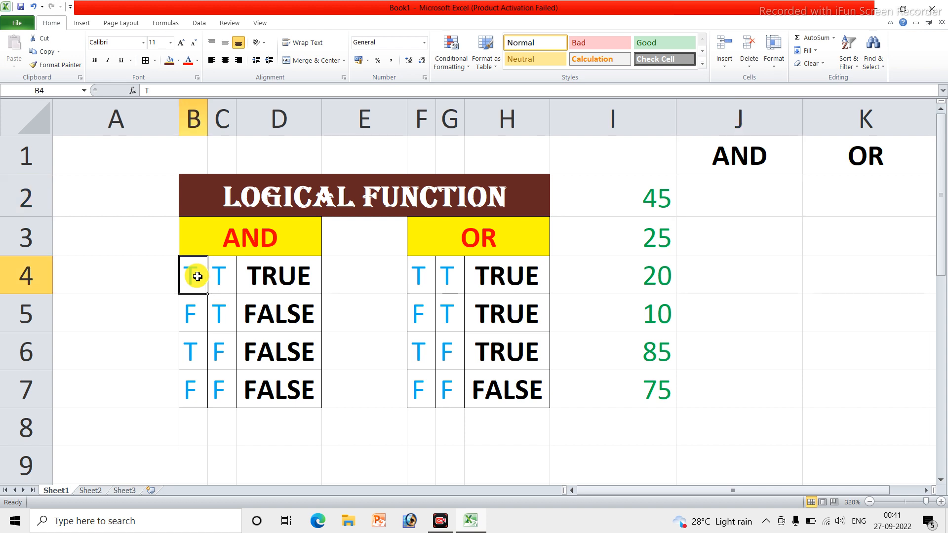
{"action": "left_click", "coordinate": [220, 278]}
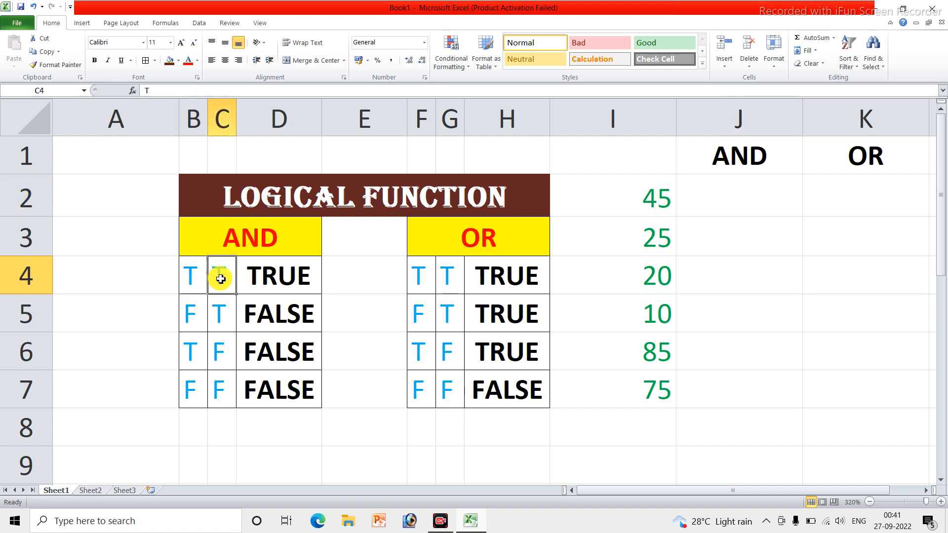
{"action": "left_click", "coordinate": [193, 275]}
{"action": "left_click", "coordinate": [212, 278]}
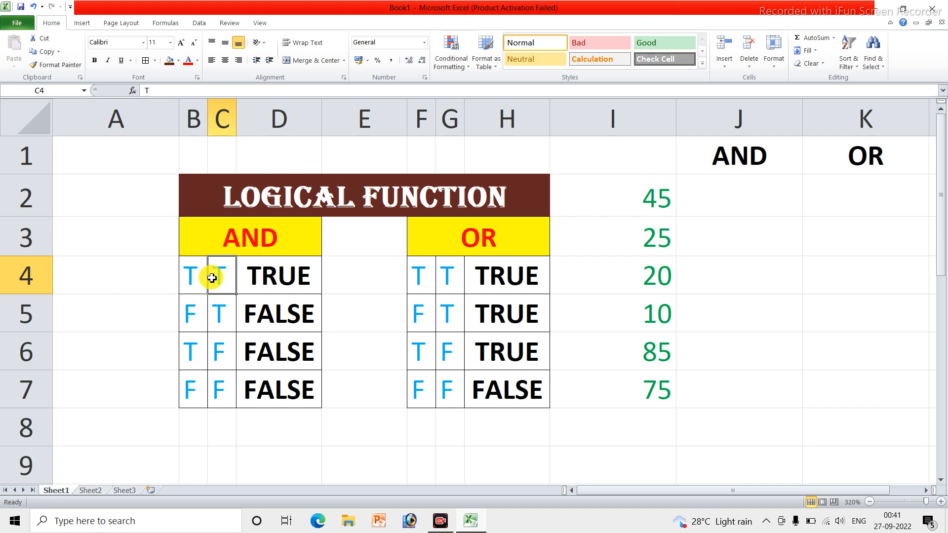
{"action": "left_click", "coordinate": [250, 275]}
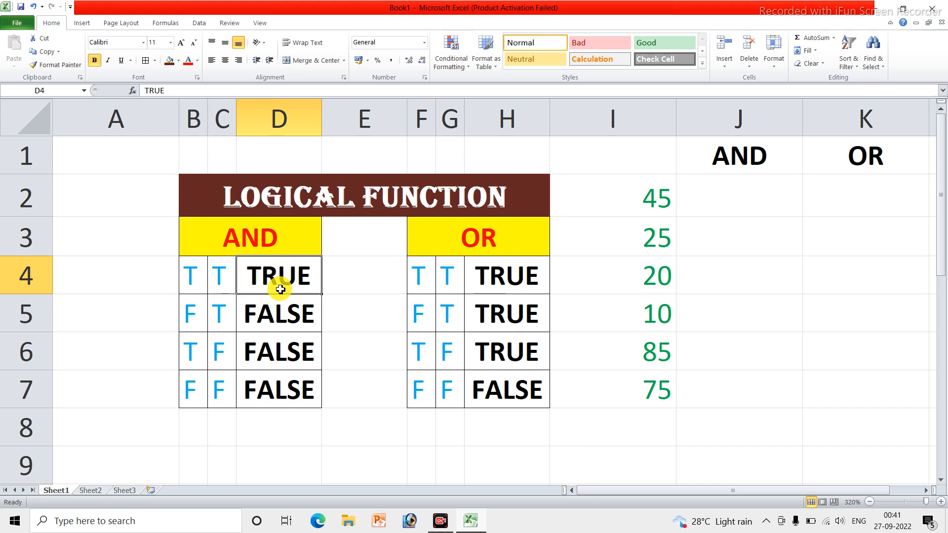
{"action": "left_click", "coordinate": [754, 185]}
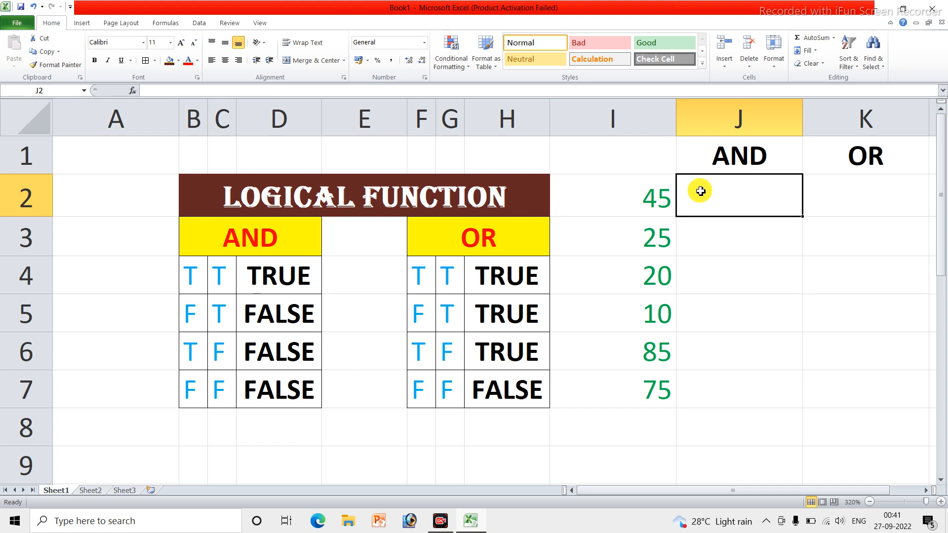
- Examine the remaining AND truth table rows, B5:D7, comparing each pair of conditions with its result
{"action": "left_click", "coordinate": [191, 314]}
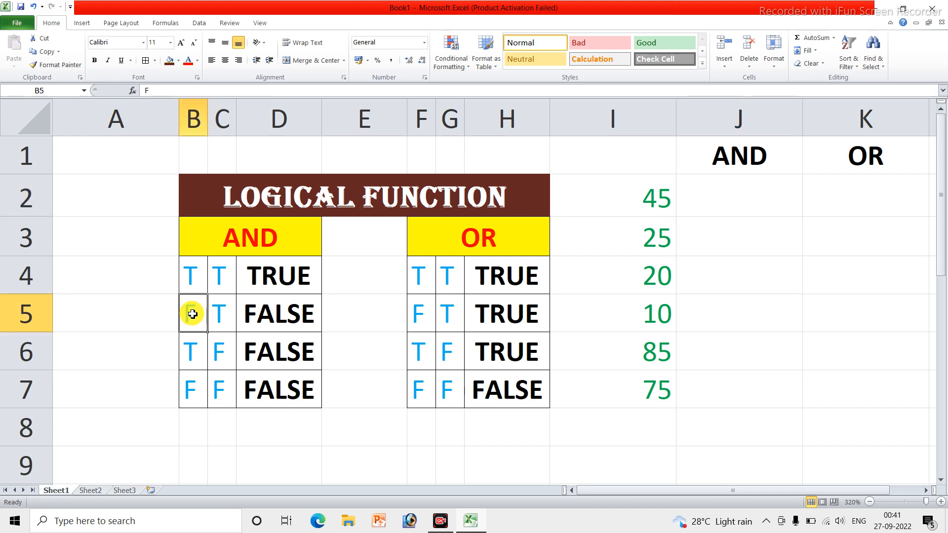
{"action": "left_click", "coordinate": [222, 313]}
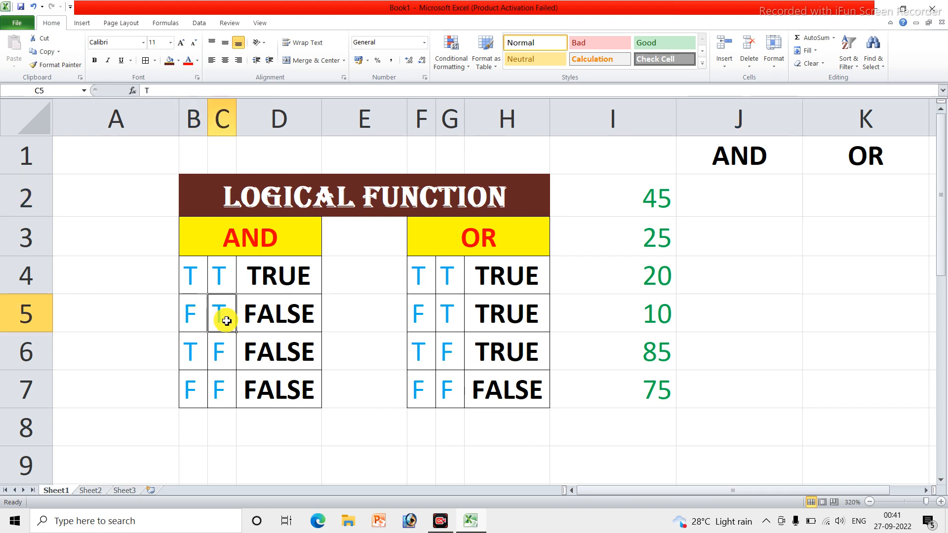
{"action": "left_click", "coordinate": [256, 322]}
{"action": "left_click", "coordinate": [192, 320]}
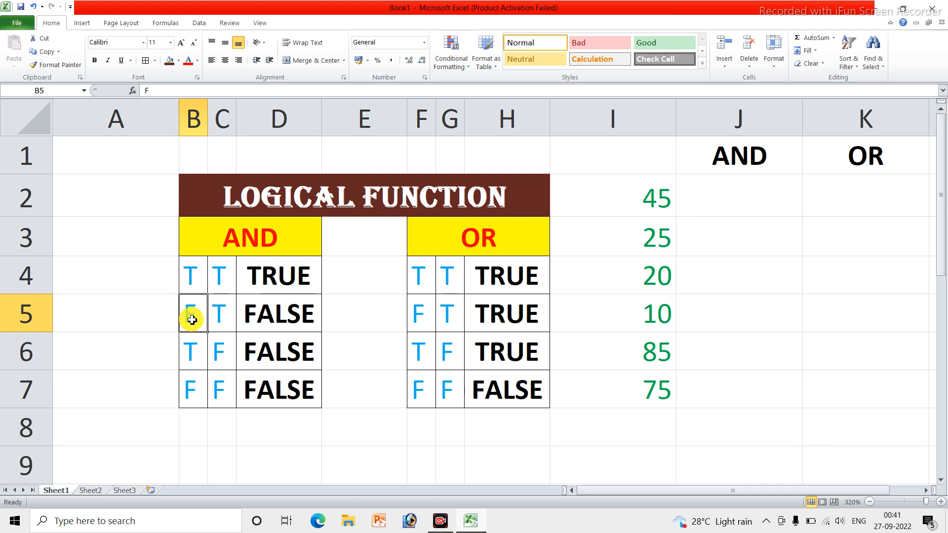
{"action": "left_click", "coordinate": [262, 324]}
{"action": "left_click", "coordinate": [187, 314]}
{"action": "left_click", "coordinate": [222, 317]}
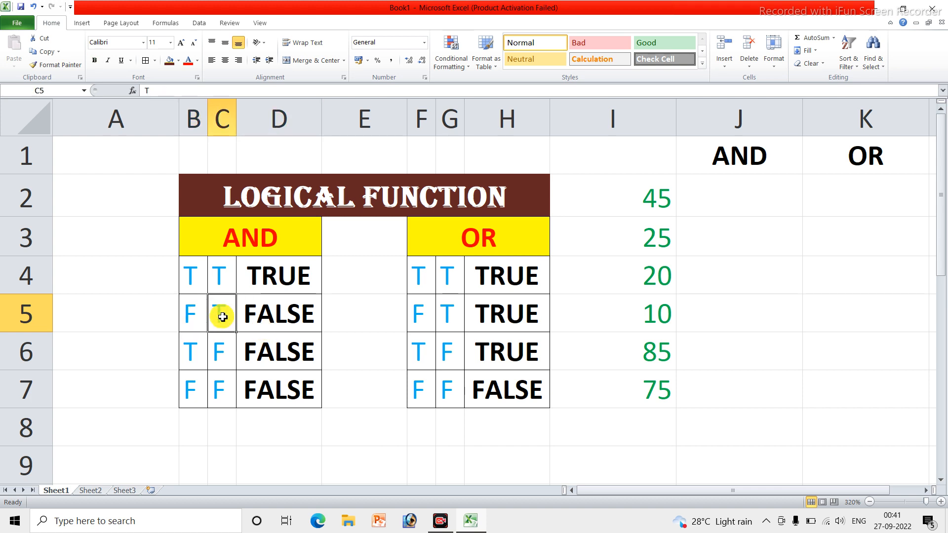
{"action": "left_click", "coordinate": [192, 354]}
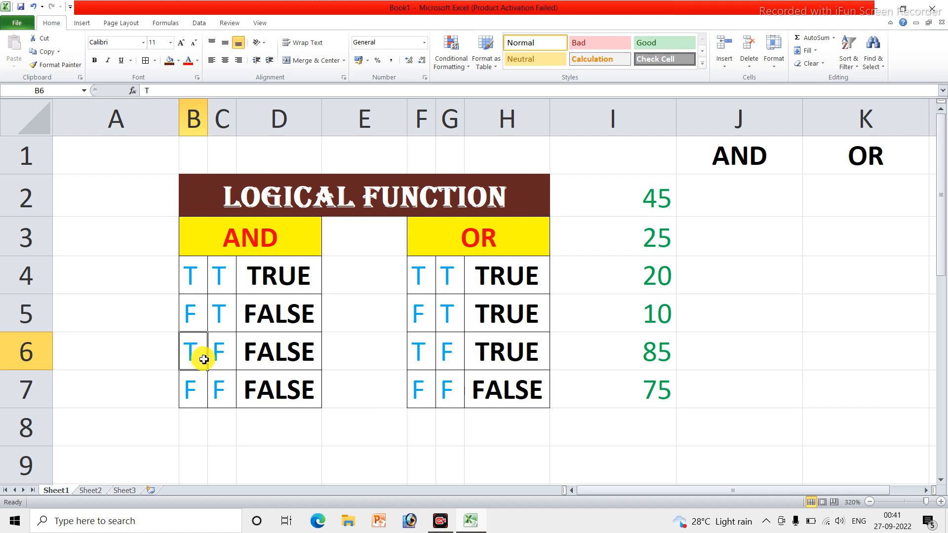
{"action": "left_click", "coordinate": [221, 358]}
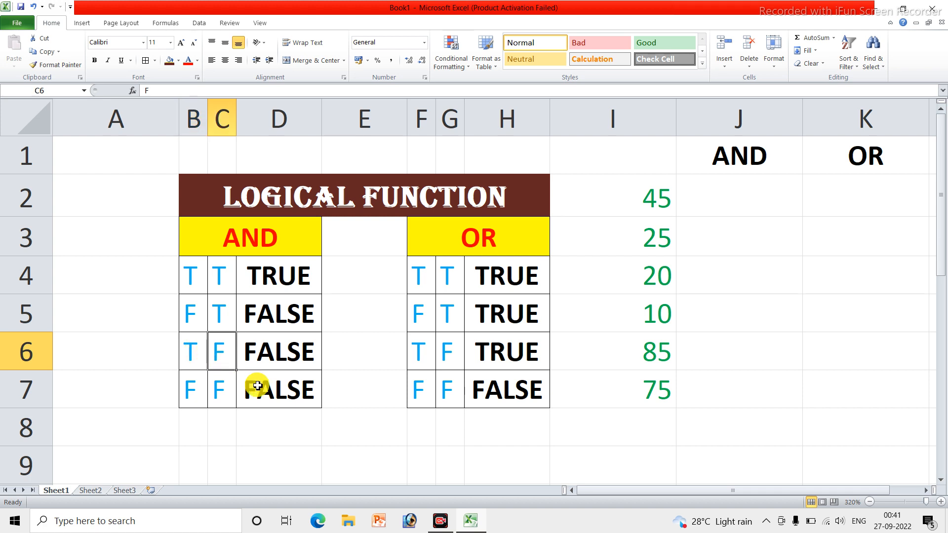
{"action": "left_click", "coordinate": [311, 360]}
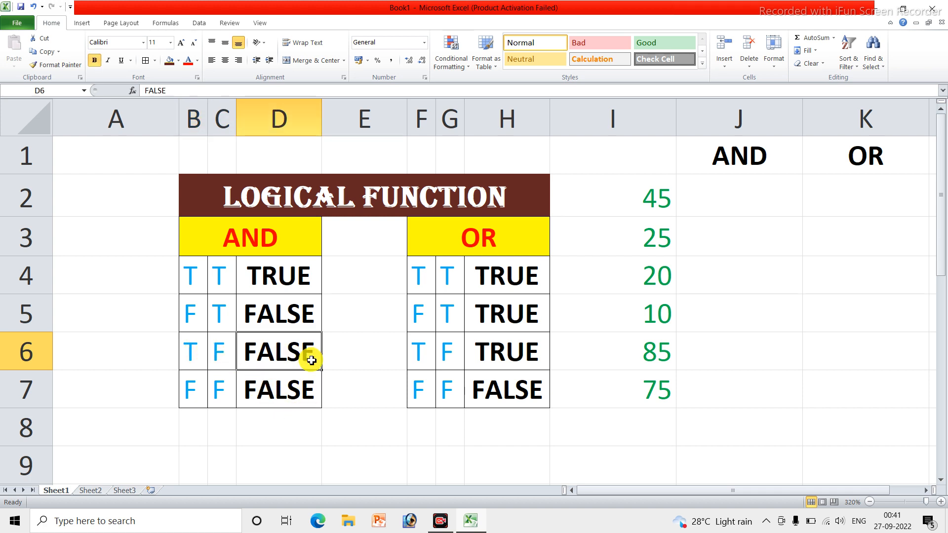
{"action": "left_click", "coordinate": [190, 394]}
{"action": "left_click", "coordinate": [218, 397]}
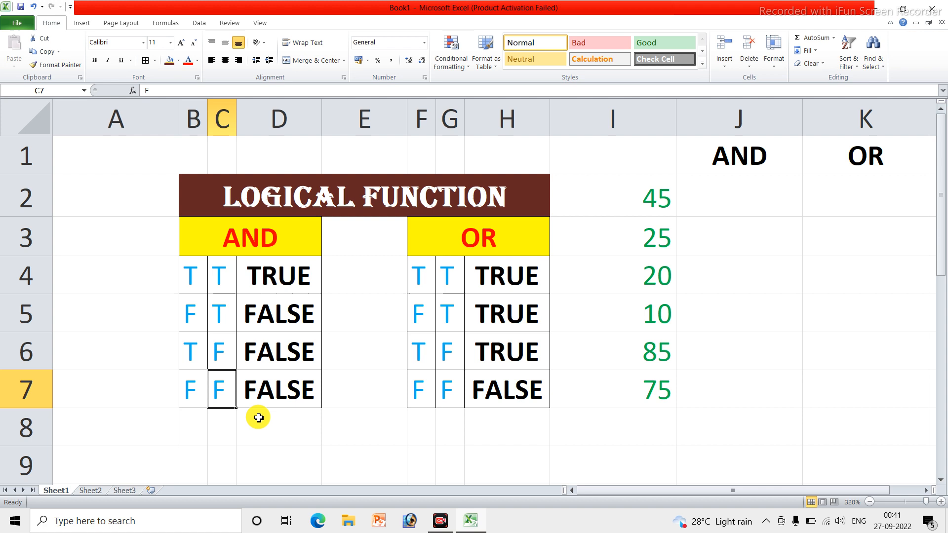
- Examine the OR heading and the first OR truth table row, F4:H4, comparing both conditions with the result
{"action": "left_click", "coordinate": [468, 239]}
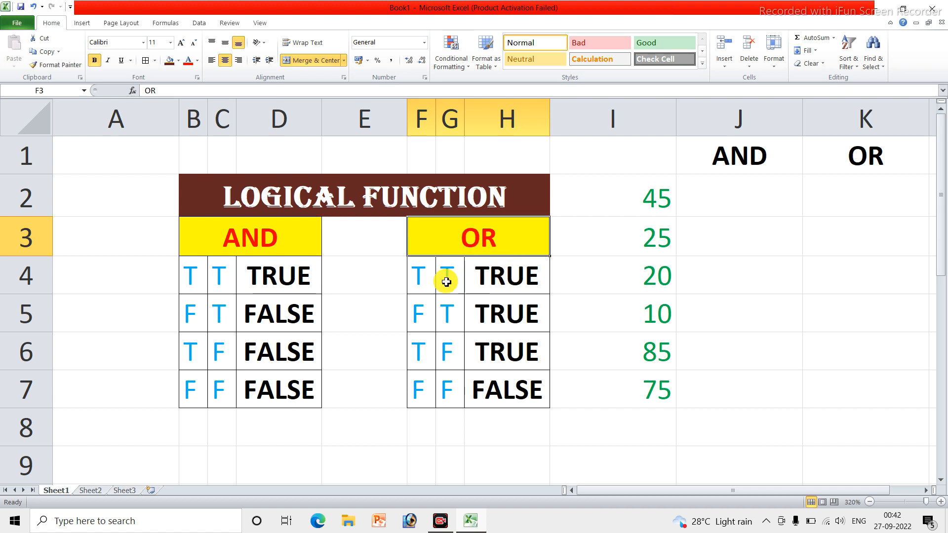
{"action": "left_click", "coordinate": [419, 276]}
{"action": "left_click", "coordinate": [453, 282]}
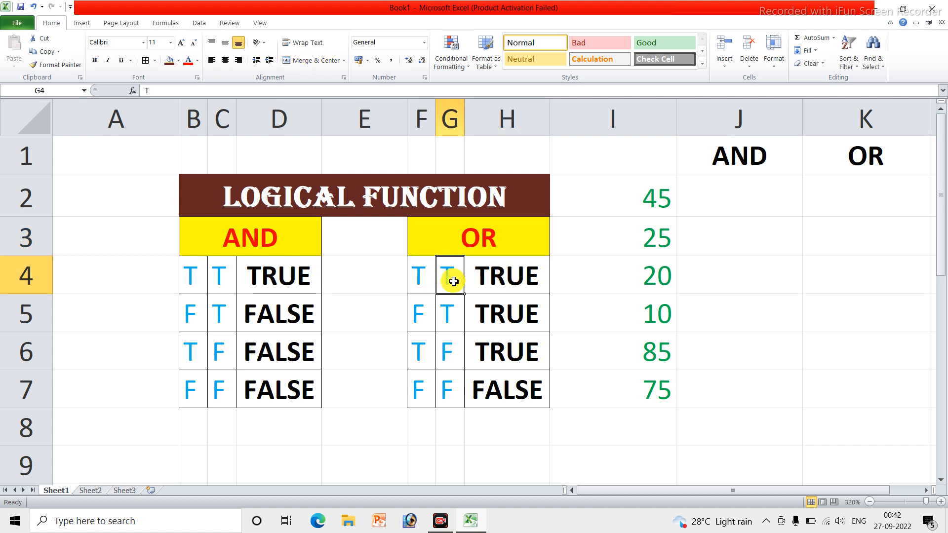
{"action": "left_click", "coordinate": [514, 277]}
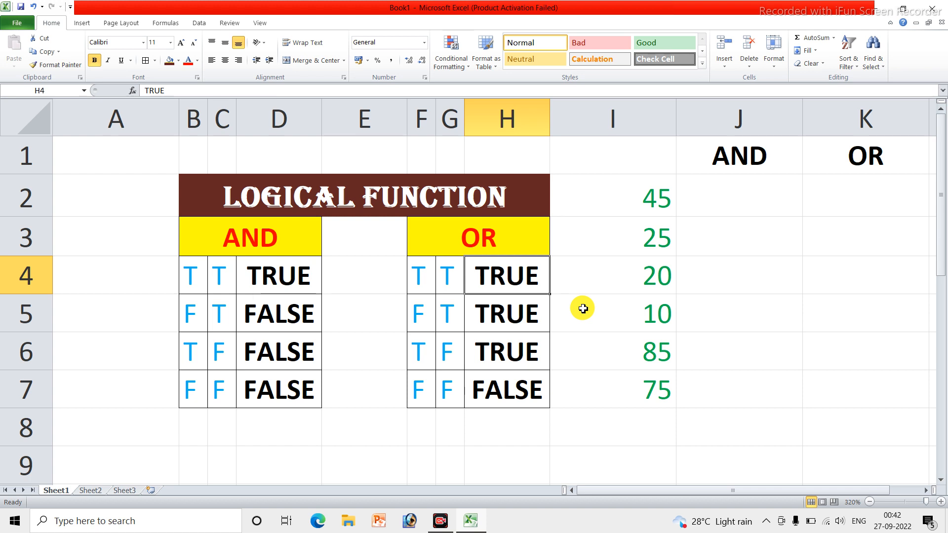
{"action": "left_click", "coordinate": [419, 272]}
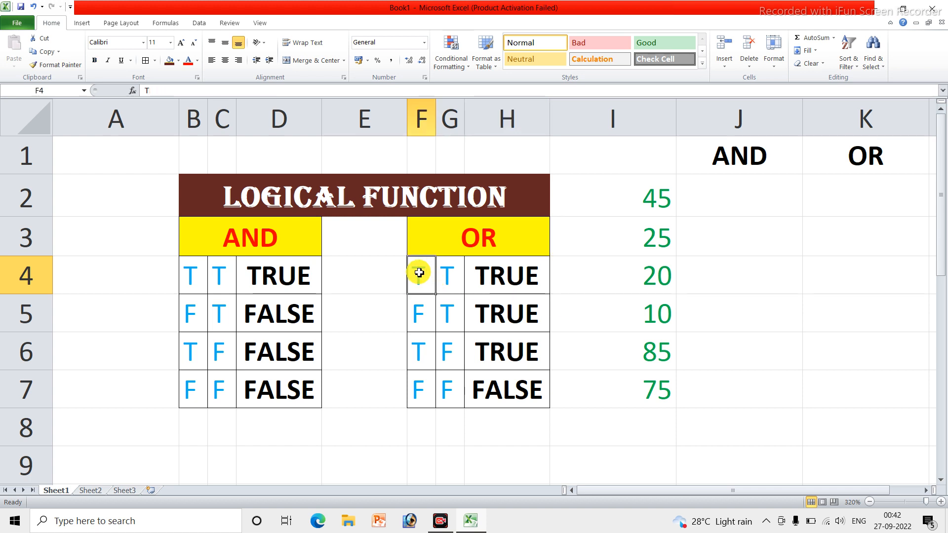
{"action": "left_click", "coordinate": [451, 278]}
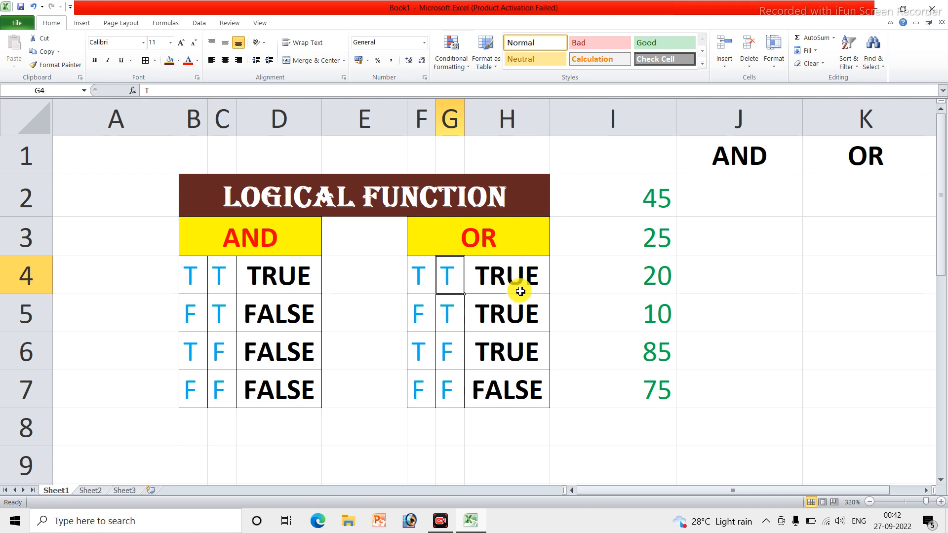
{"action": "left_click", "coordinate": [508, 280]}
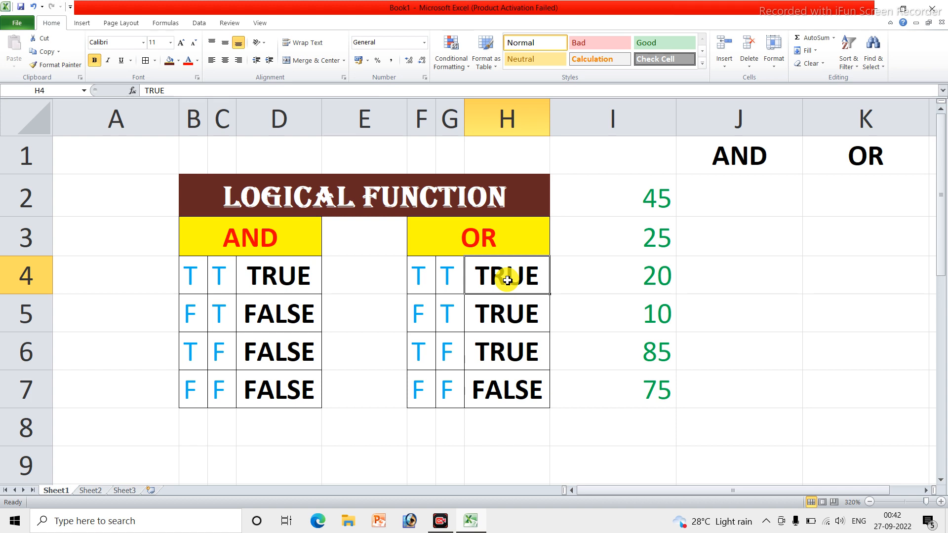
- Examine the remaining OR truth table rows, F5:H7, comparing each pair of conditions with its result
{"action": "left_click", "coordinate": [419, 314]}
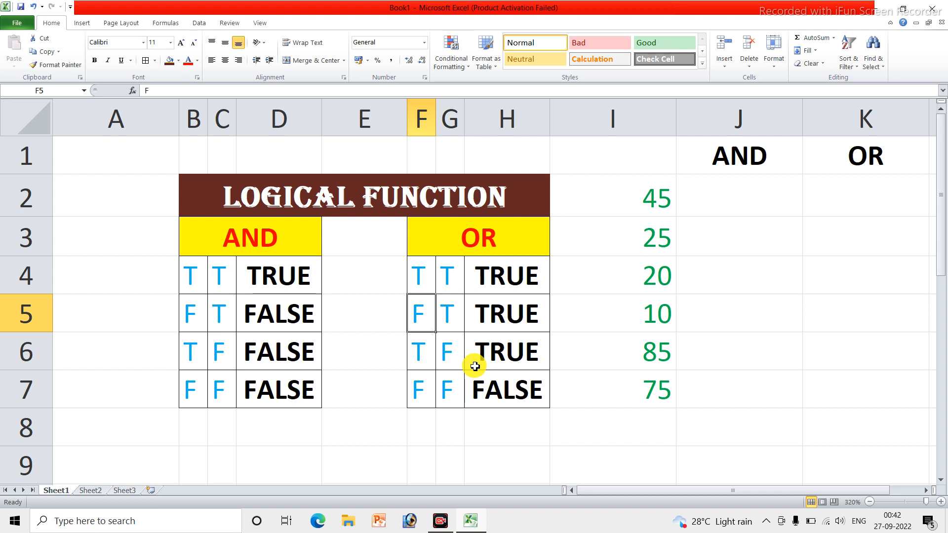
{"action": "left_click", "coordinate": [482, 314]}
{"action": "left_click", "coordinate": [421, 320]}
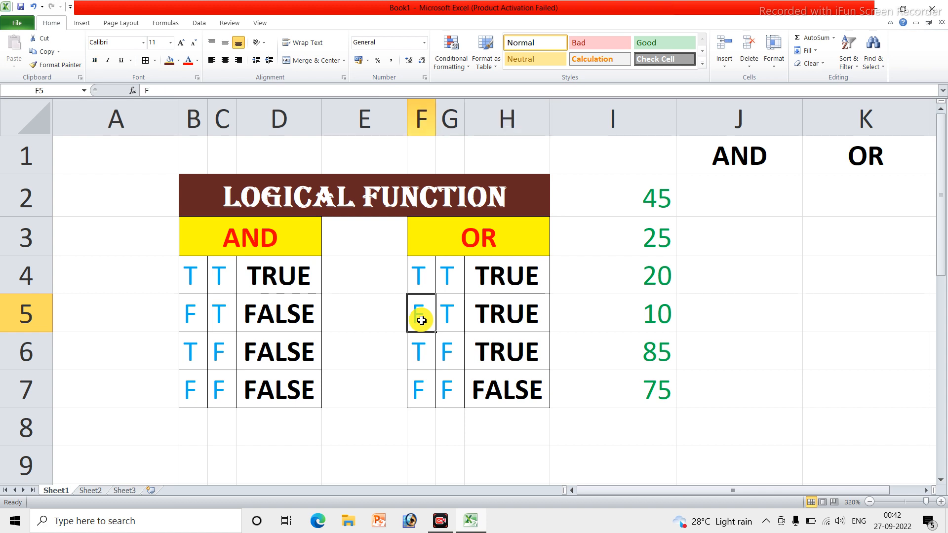
{"action": "left_click", "coordinate": [448, 326]}
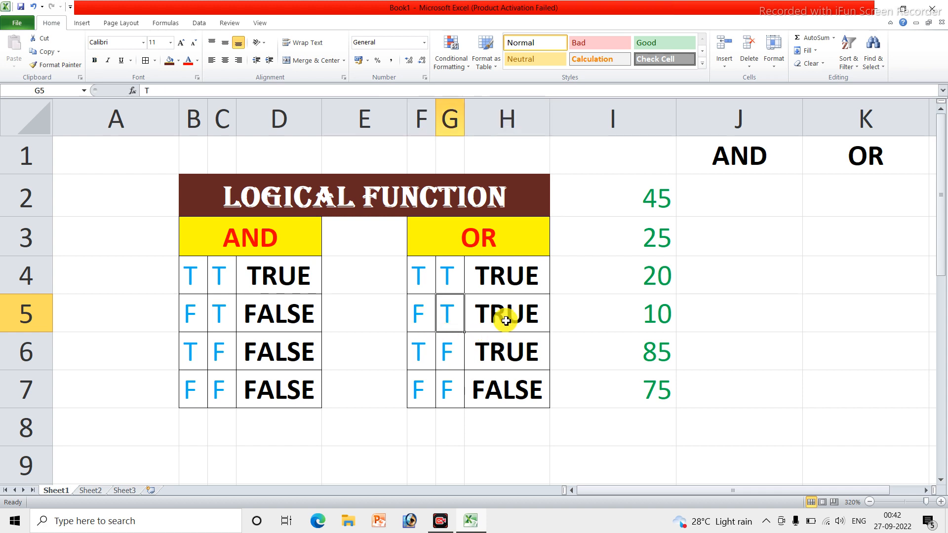
{"action": "left_click", "coordinate": [419, 351]}
{"action": "left_click", "coordinate": [446, 358]}
{"action": "left_click_drag", "start_coordinate": [487, 356], "coordinate": [424, 389]}
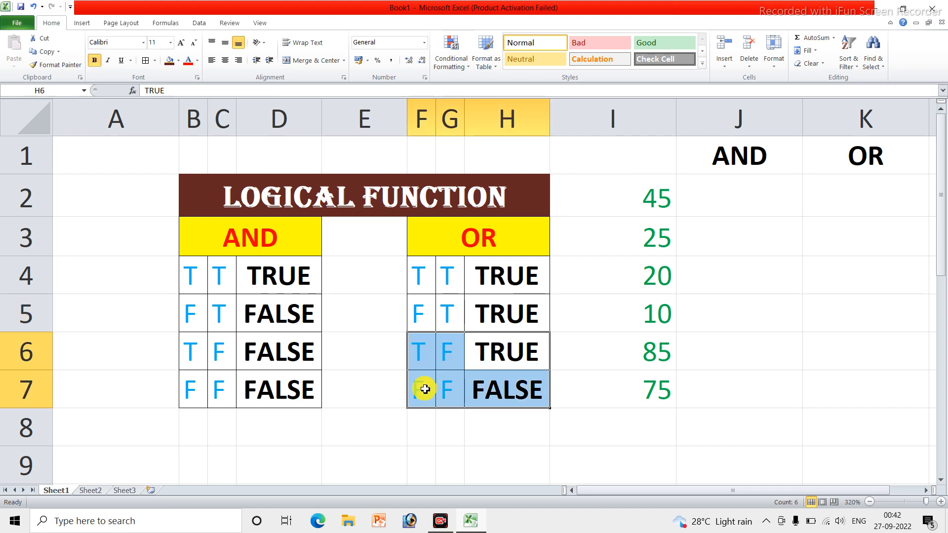
- Examine the last OR truth table row, F7:H7, comparing its two conditions with the result in H7
{"action": "left_click", "coordinate": [424, 389]}
{"action": "left_click", "coordinate": [491, 388]}
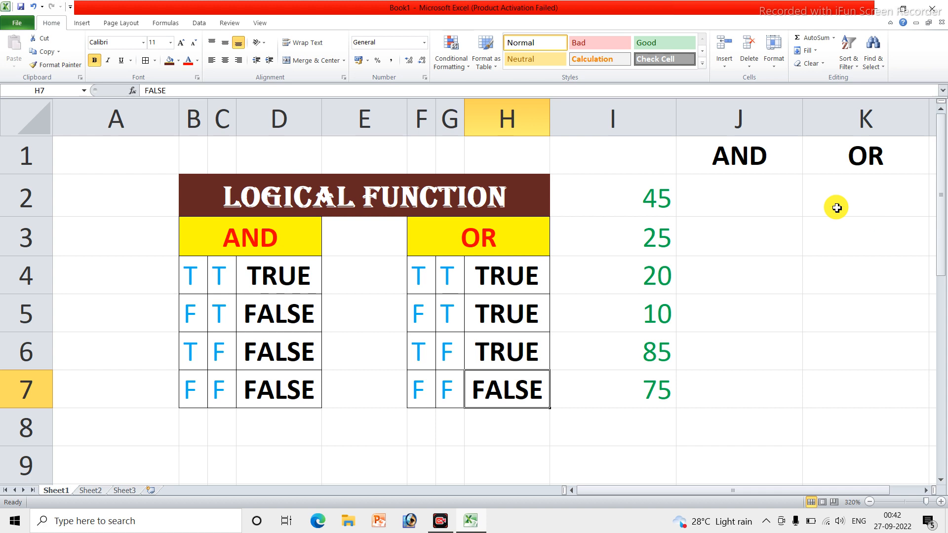
- Enter the formula =AND(I3>I4,I5<I6) in cell J2 under the AND heading
{"action": "left_click", "coordinate": [750, 198]}
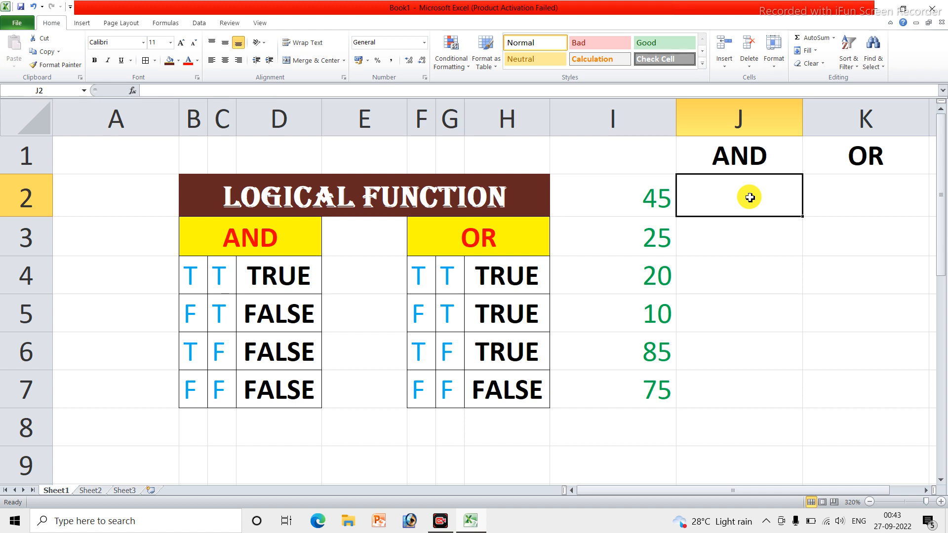
{"action": "type", "text": "=AND"}
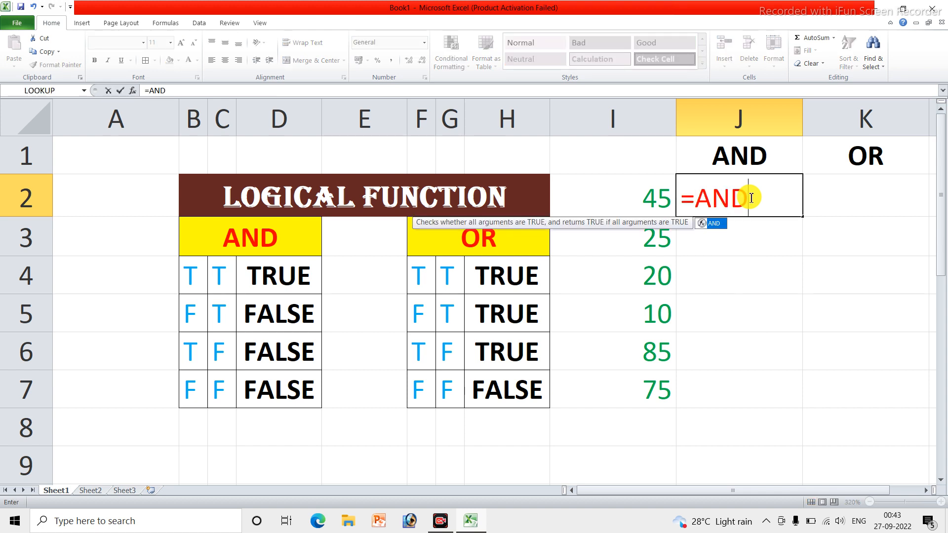
{"action": "type", "text": "("}
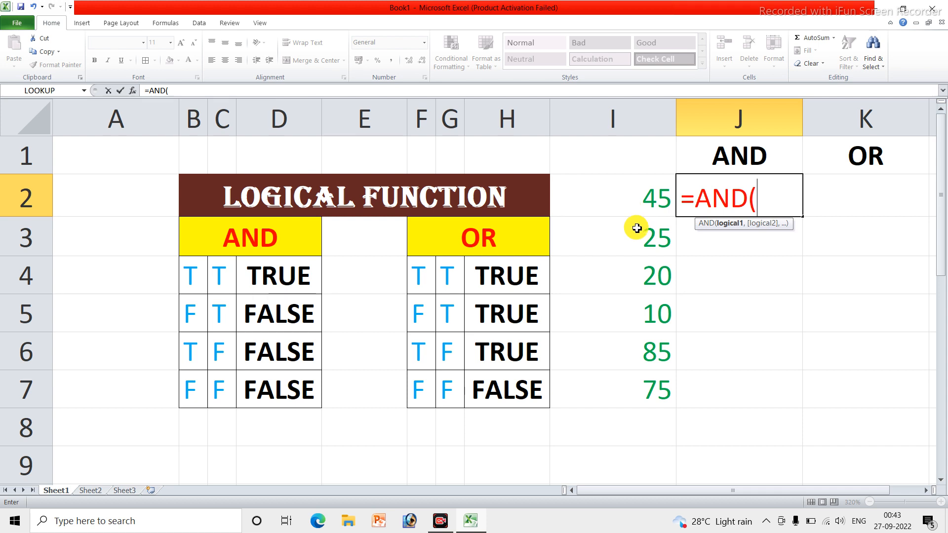
{"action": "left_click", "coordinate": [621, 233]}
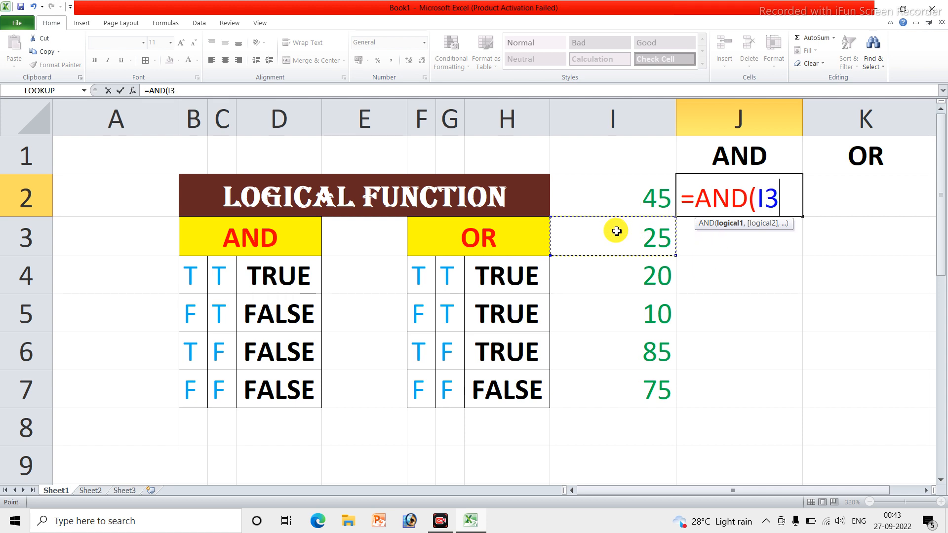
{"action": "type", "text": ">"}
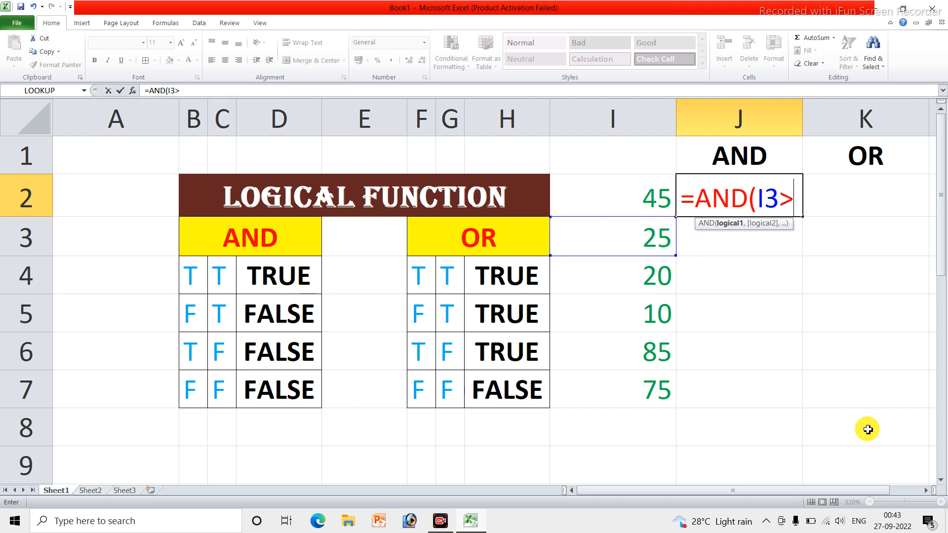
{"action": "left_click", "coordinate": [640, 280]}
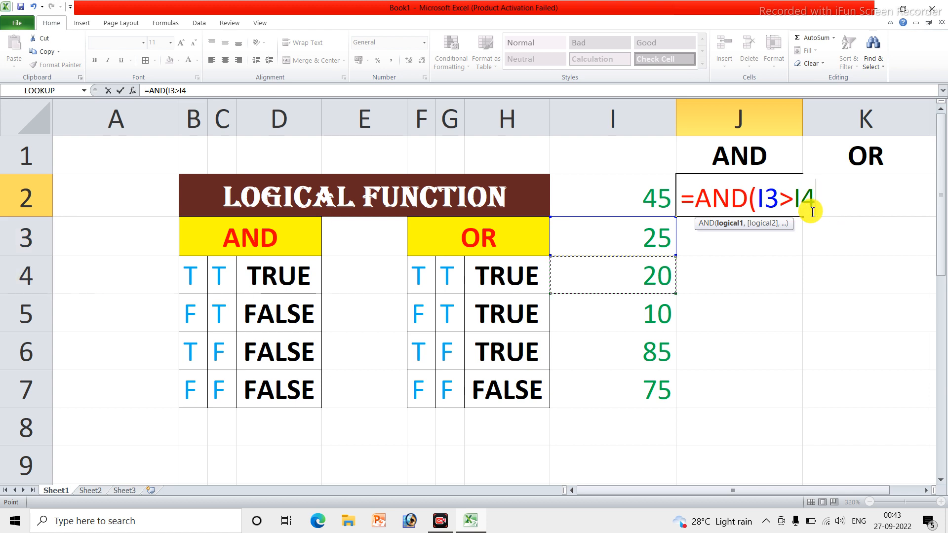
{"action": "type", "text": ","}
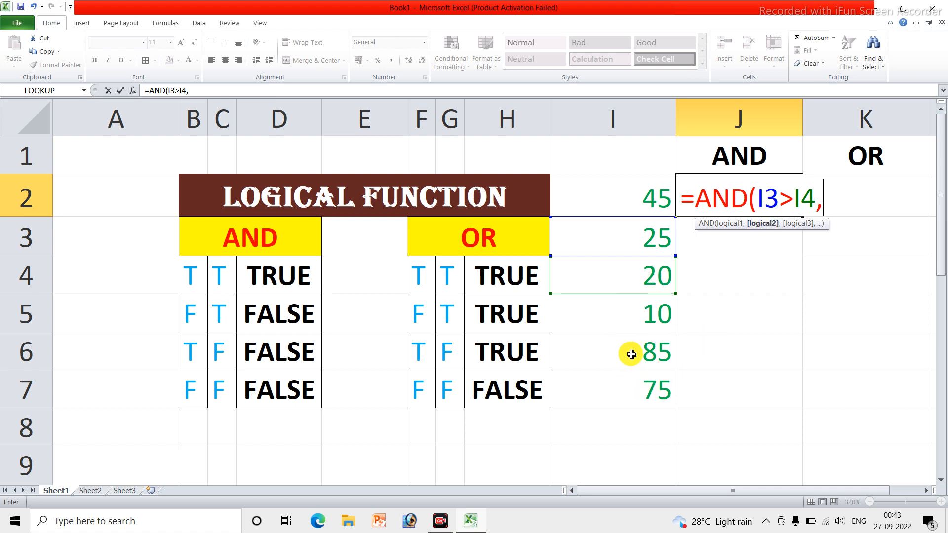
{"action": "left_click", "coordinate": [645, 313]}
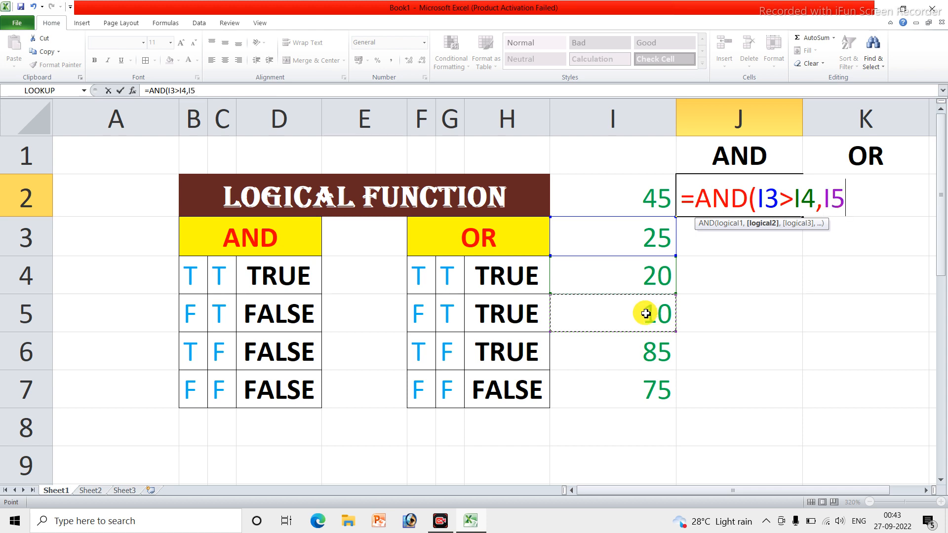
{"action": "type", "text": "<"}
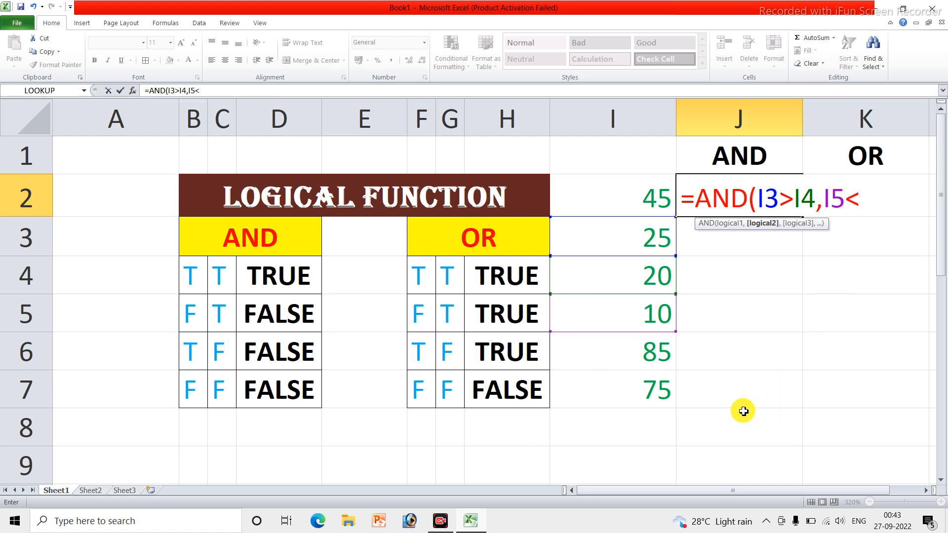
{"action": "left_click", "coordinate": [649, 361]}
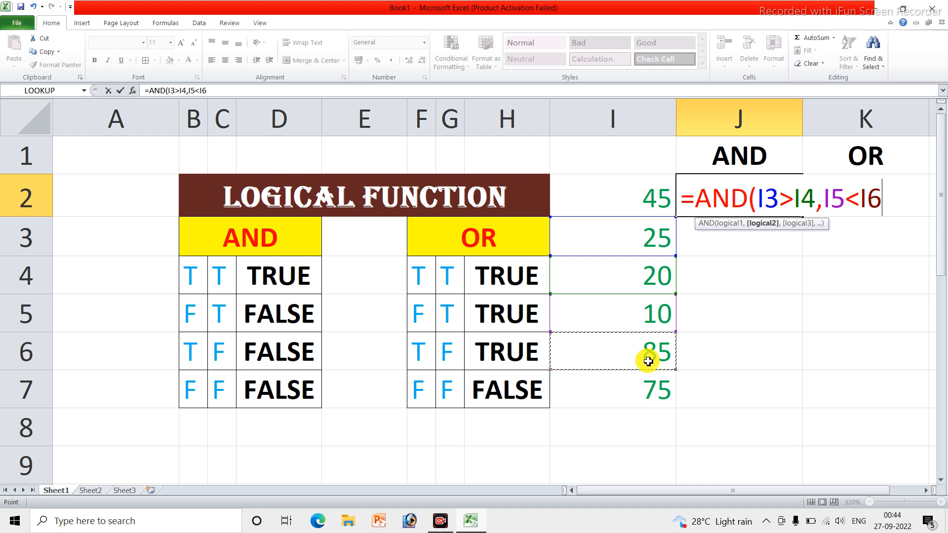
{"action": "type", "text": ")"}
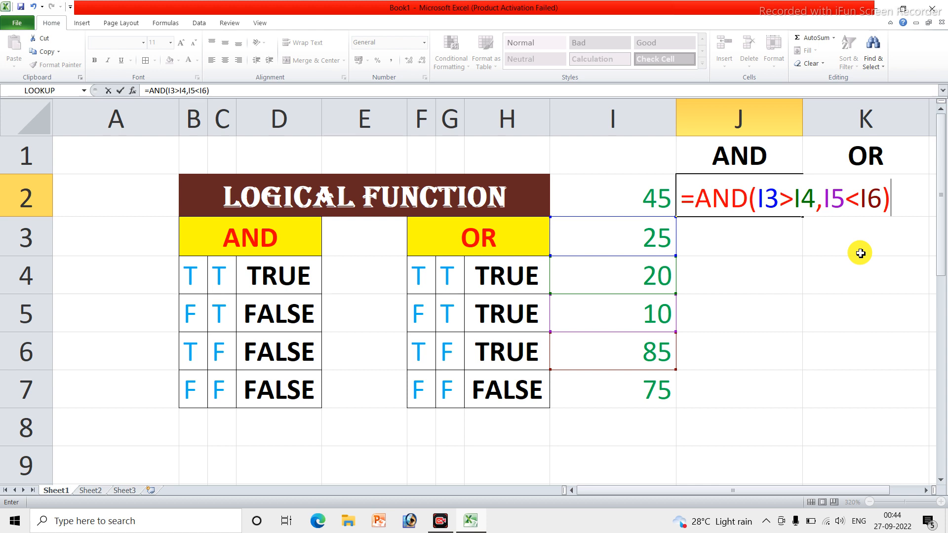
{"action": "key", "text": "Return"}
- Enter the formula =AND(I5>=I4,I7<I6) in cell J3, below the first AND formula
{"action": "type", "text": "="}
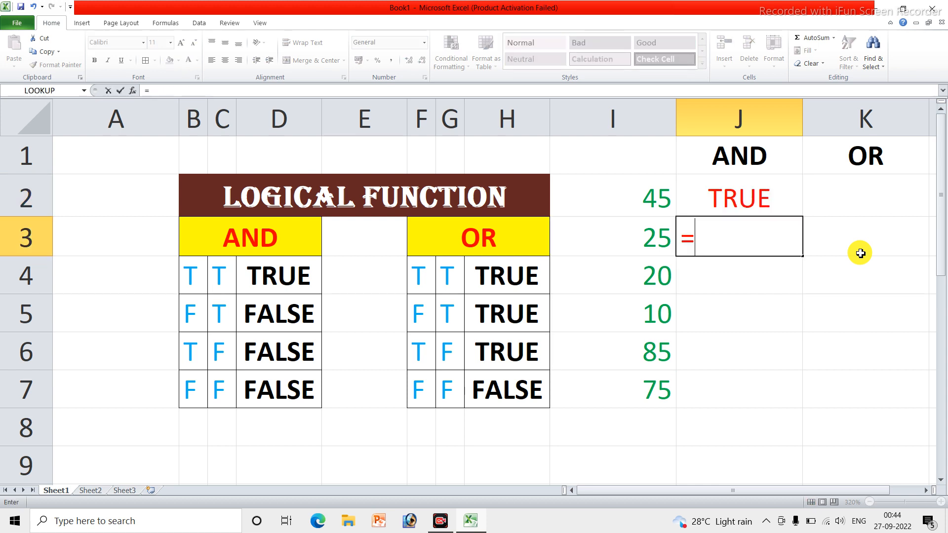
{"action": "type", "text": "AND("}
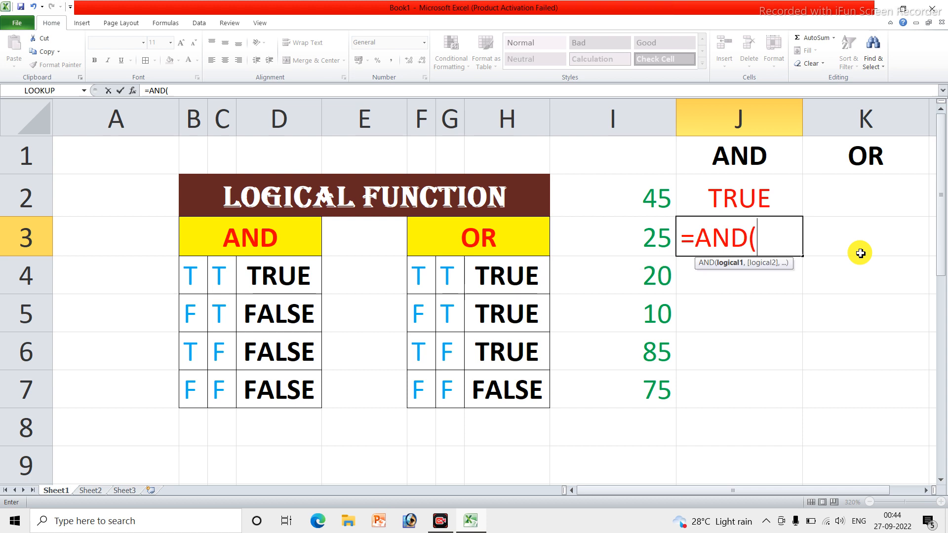
{"action": "left_click", "coordinate": [641, 313]}
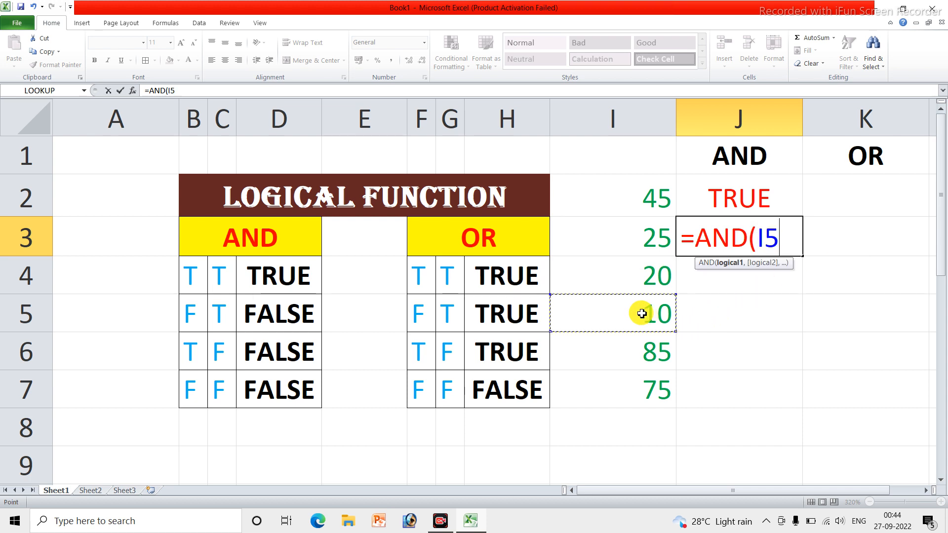
{"action": "type", "text": ">="}
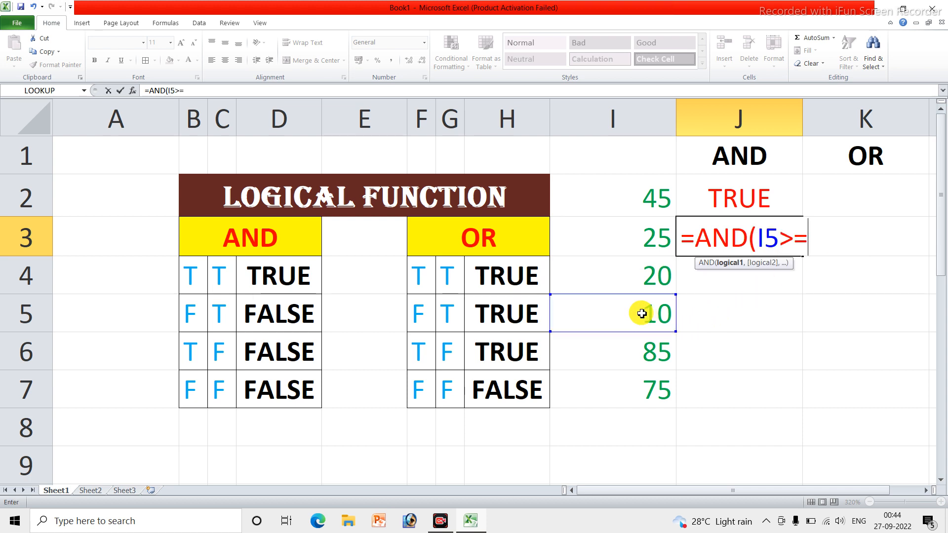
{"action": "left_click", "coordinate": [631, 270]}
{"action": "type", "text": ","}
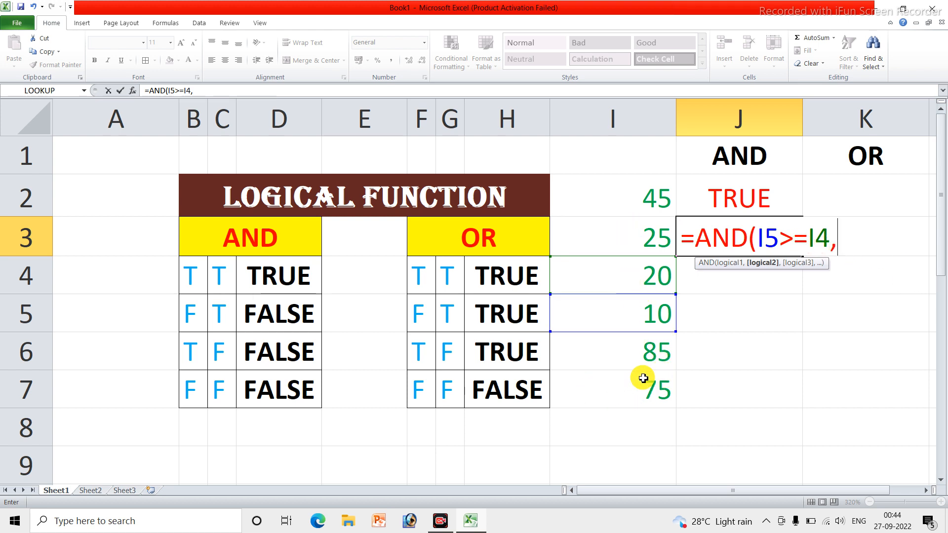
{"action": "left_click", "coordinate": [627, 397]}
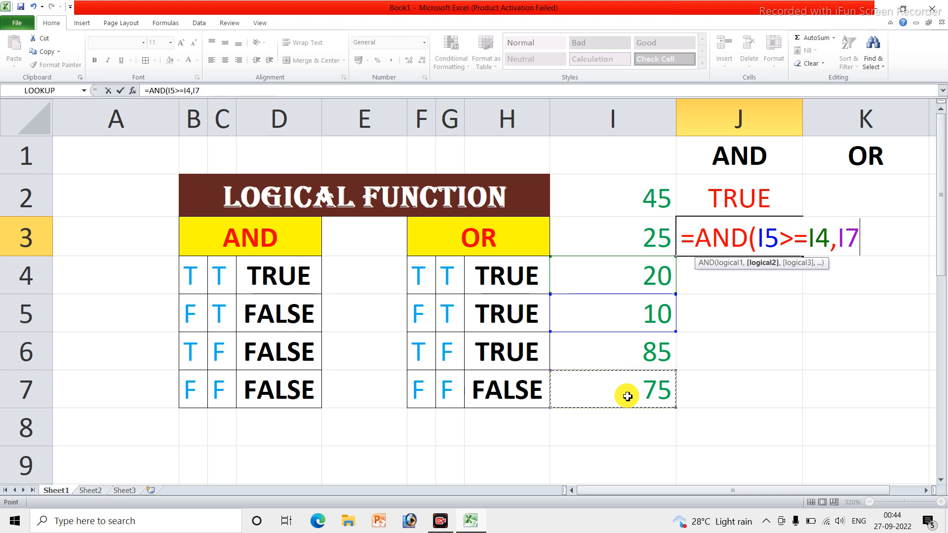
{"action": "type", "text": "<"}
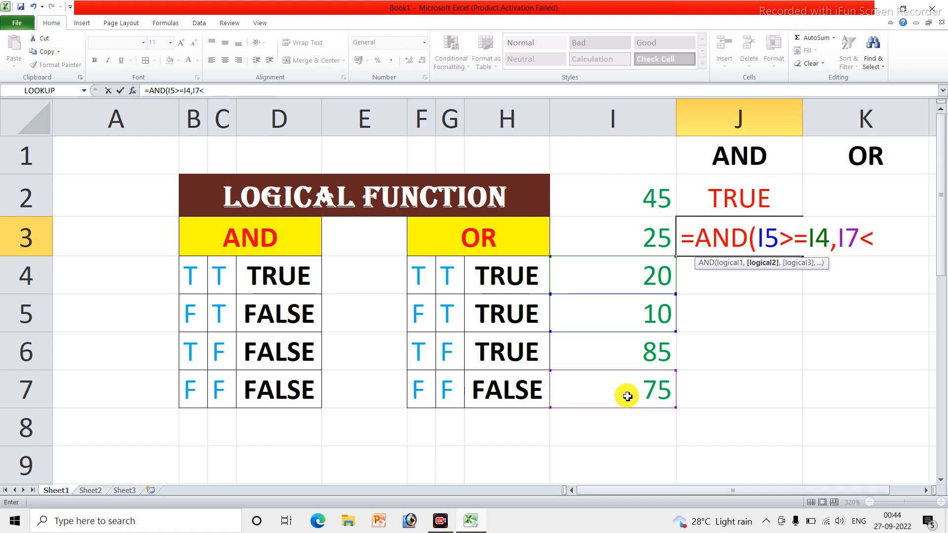
{"action": "left_click", "coordinate": [603, 356]}
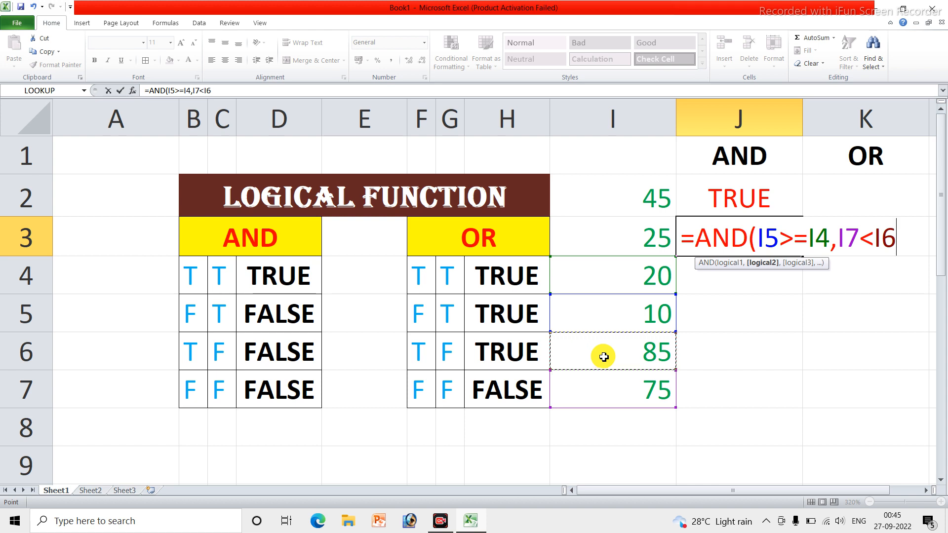
{"action": "type", "text": ")"}
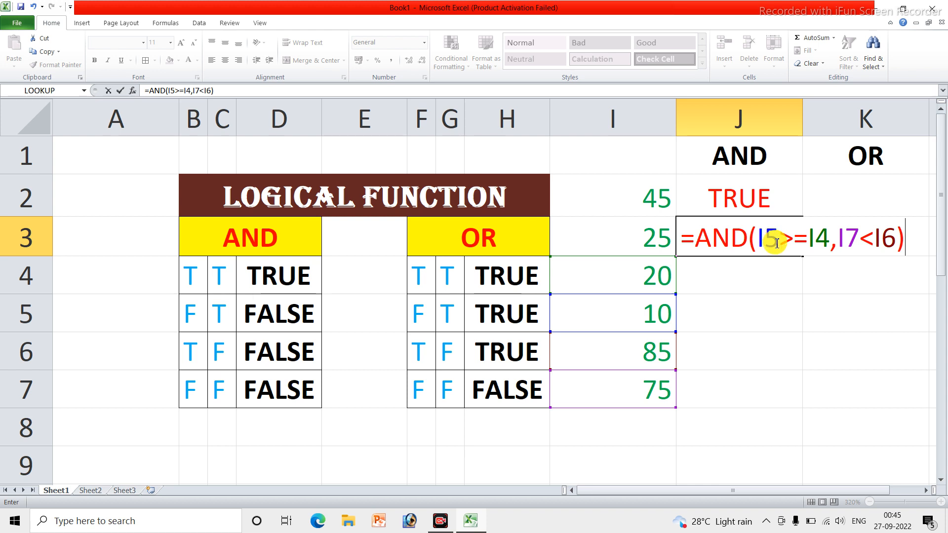
{"action": "key", "text": "Return"}
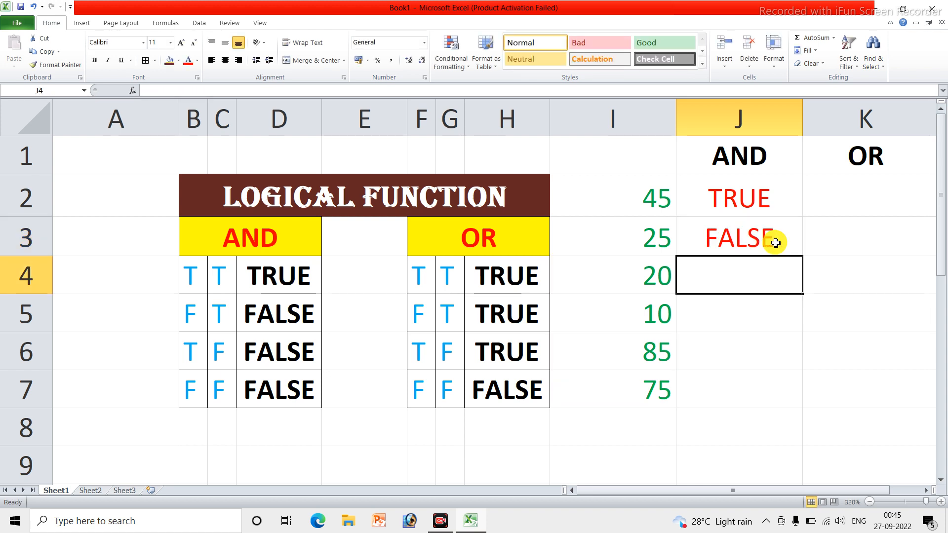
- Enter the formula =OR(I2>=I3,I6>I7) in cell K2 under the OR heading
{"action": "left_click", "coordinate": [839, 200]}
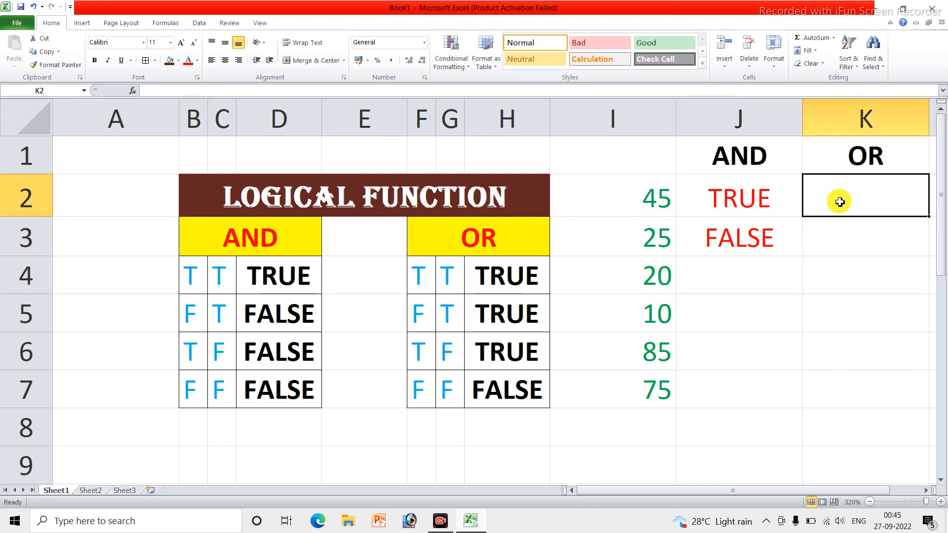
{"action": "type", "text": "=OR("}
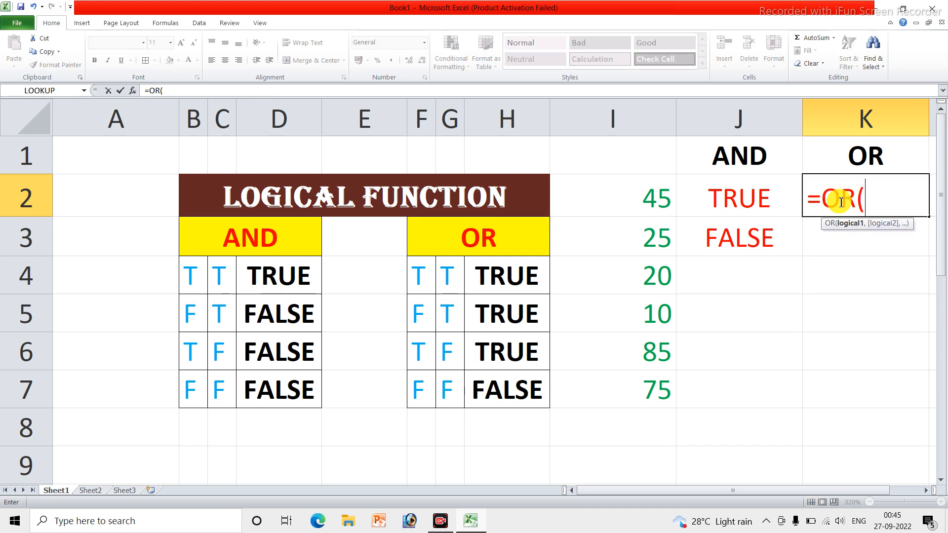
{"action": "left_click", "coordinate": [630, 203]}
{"action": "type", "text": ">="}
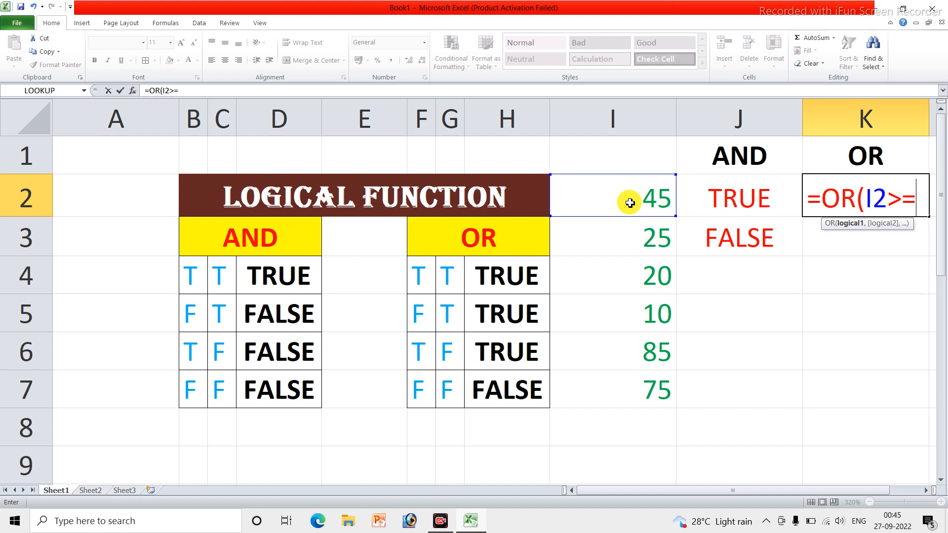
{"action": "type", "text": "23"}
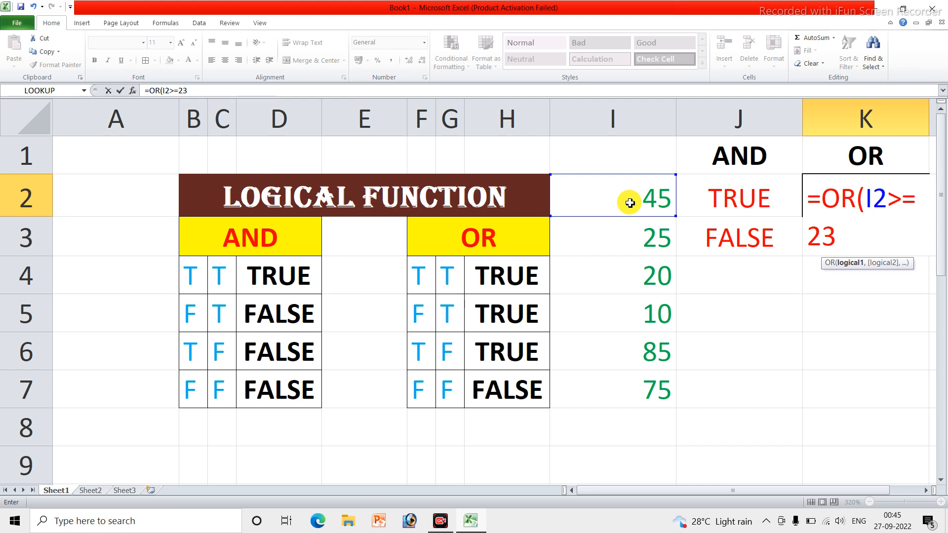
{"action": "key", "text": "BackSpace"}
{"action": "key", "text": "BackSpace"}
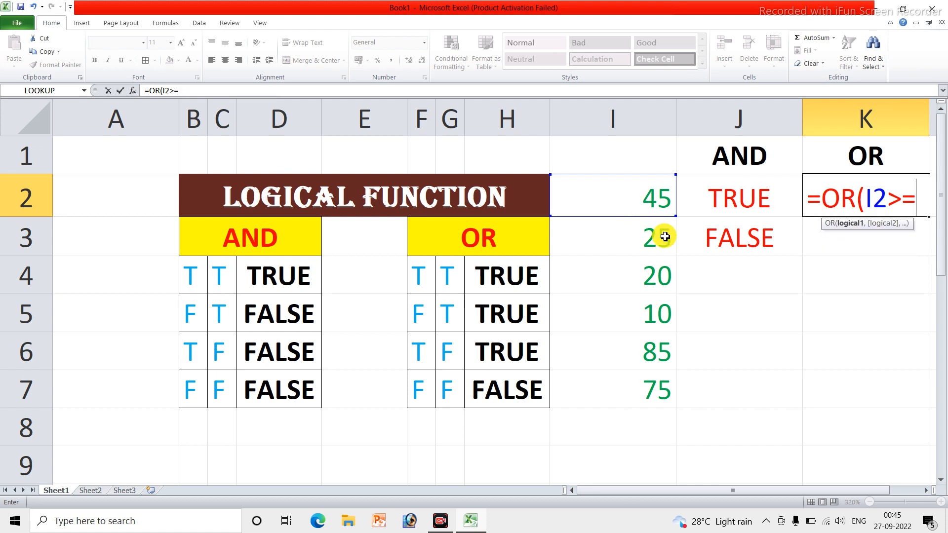
{"action": "left_click", "coordinate": [621, 240]}
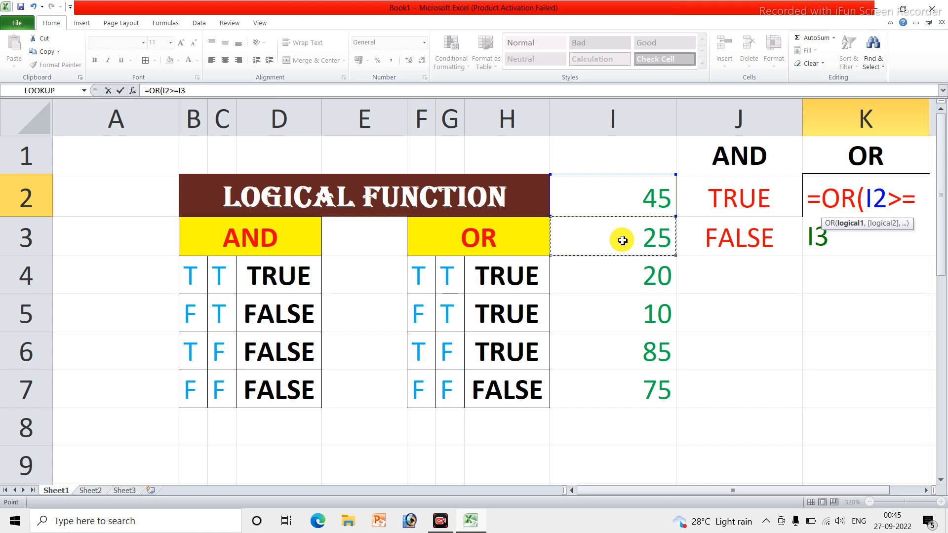
{"action": "type", "text": ","}
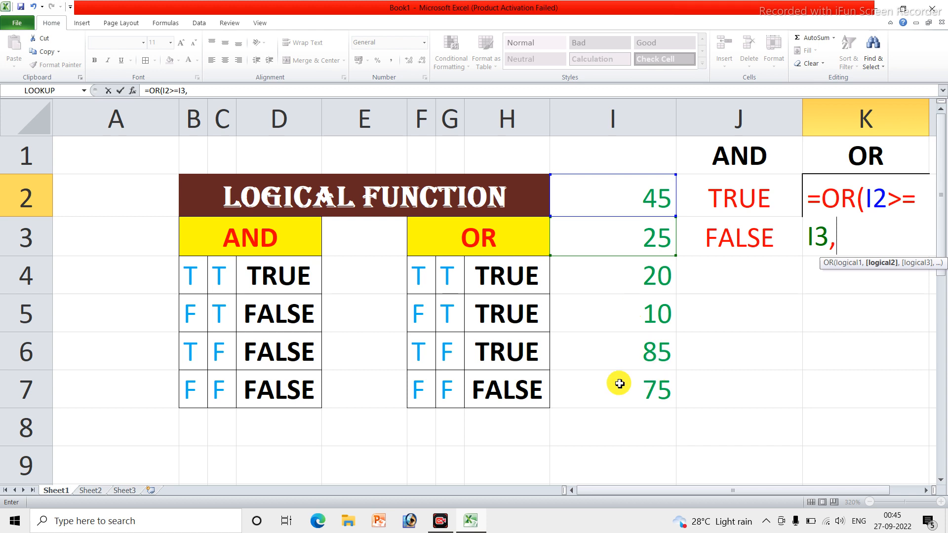
{"action": "left_click", "coordinate": [626, 352]}
{"action": "type", "text": ">"}
{"action": "left_click", "coordinate": [644, 385]}
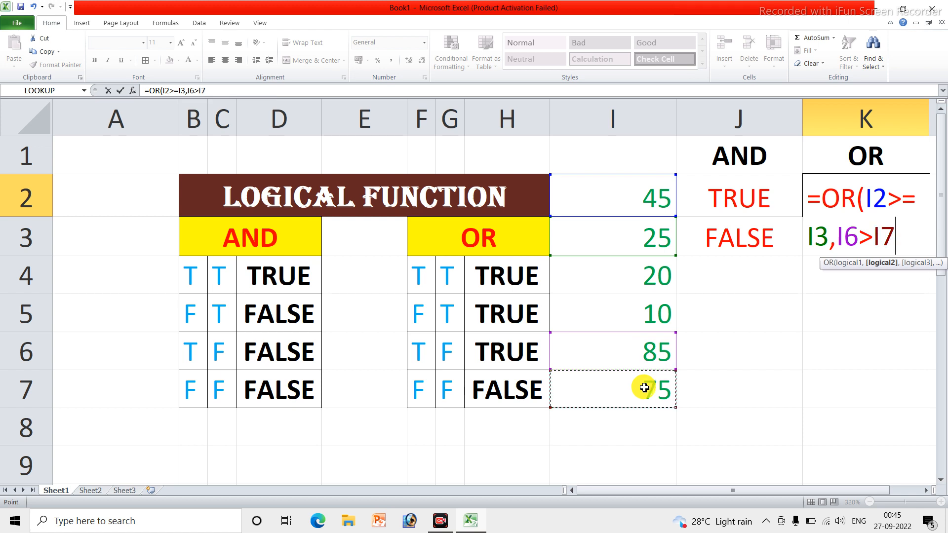
{"action": "type", "text": ")"}
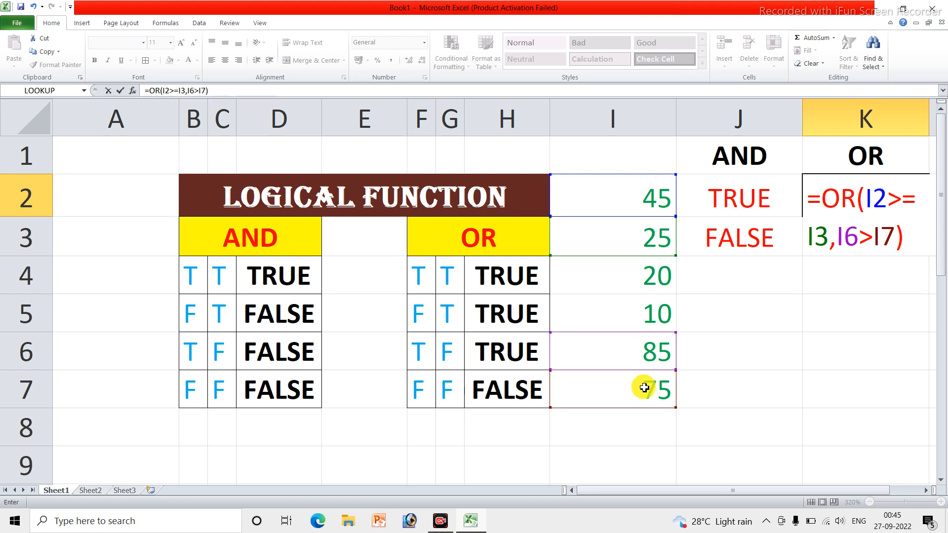
{"action": "key", "text": "Return"}
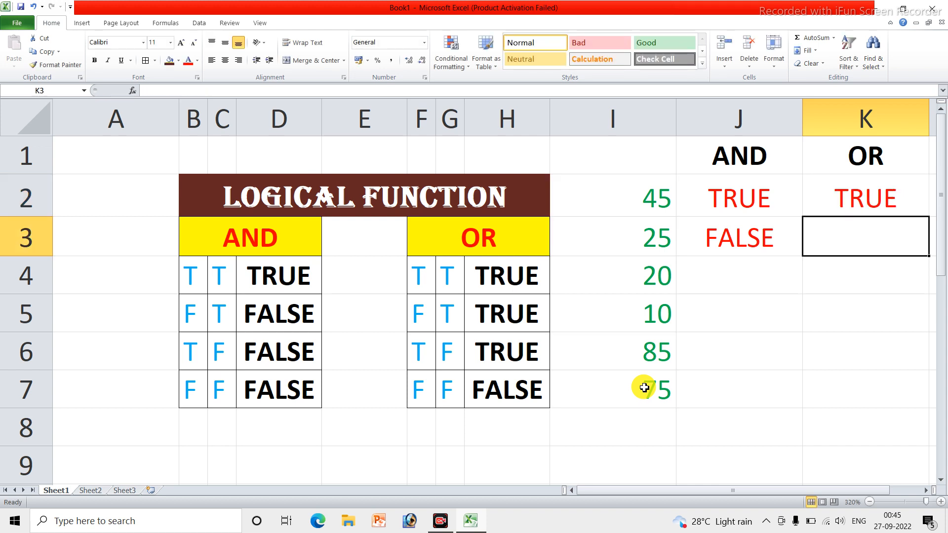
- Enter the formula =OR(I2<I5,I4>I5) in cell K3, below the first OR formula
{"action": "type", "text": "=OR("}
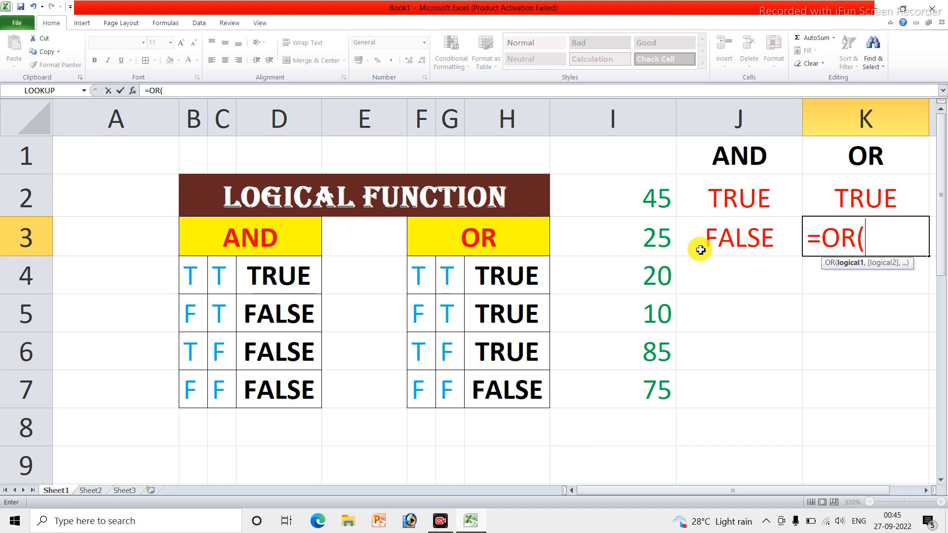
{"action": "left_click", "coordinate": [627, 186]}
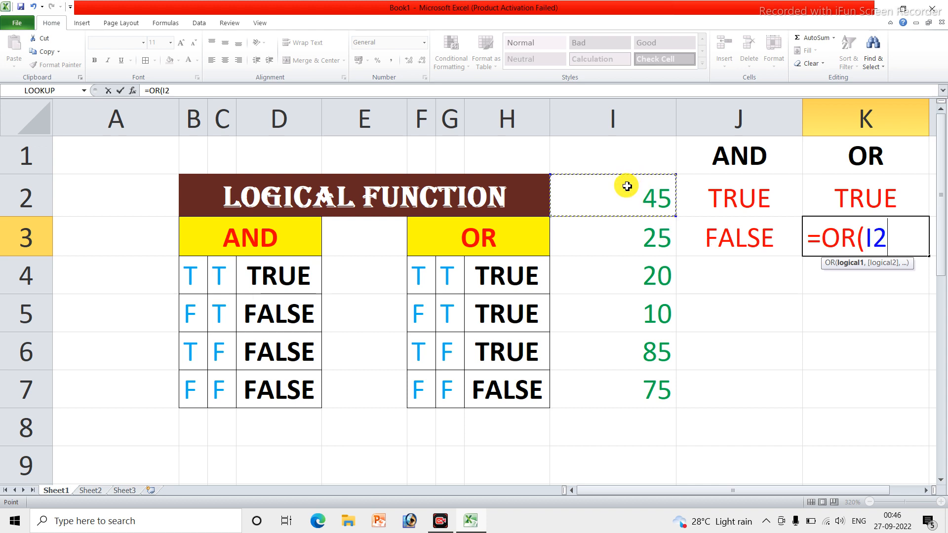
{"action": "type", "text": "<"}
{"action": "left_click", "coordinate": [620, 323]}
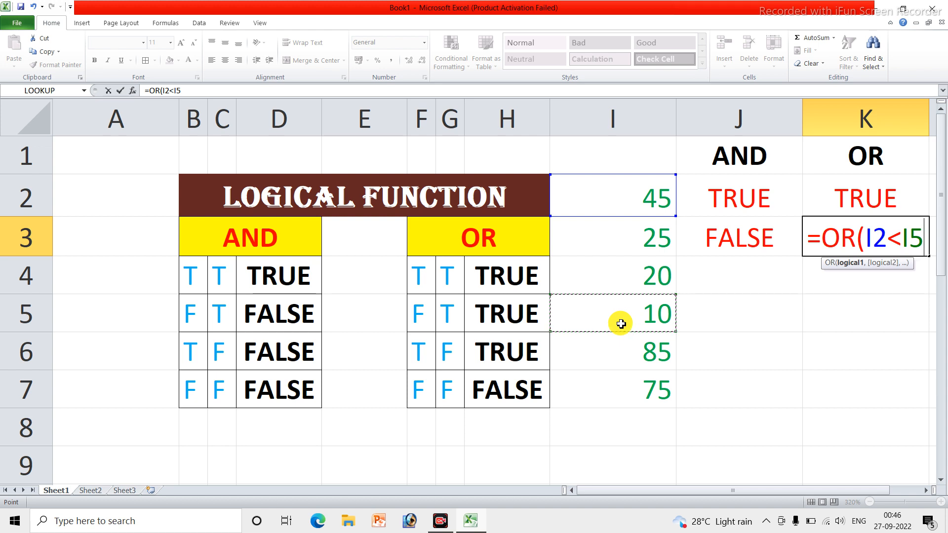
{"action": "type", "text": ","}
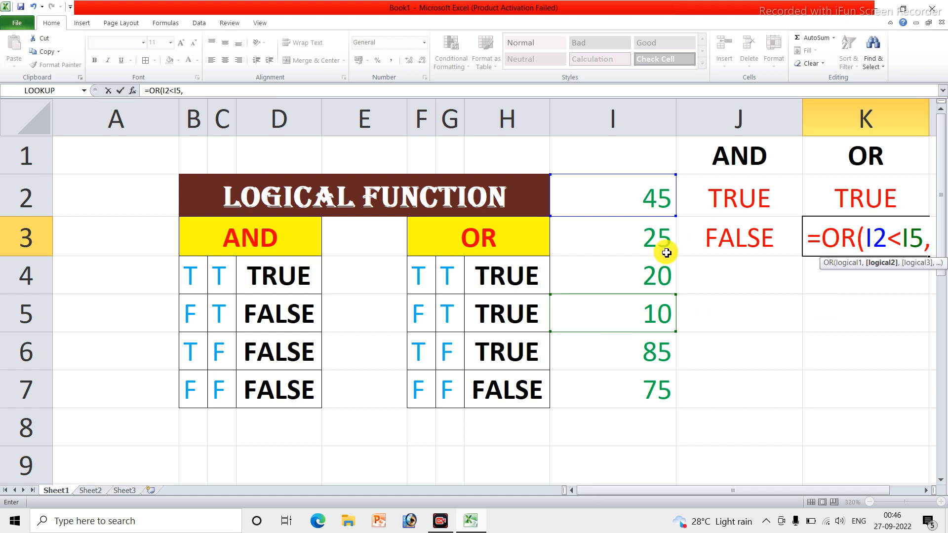
{"action": "left_click", "coordinate": [616, 265]}
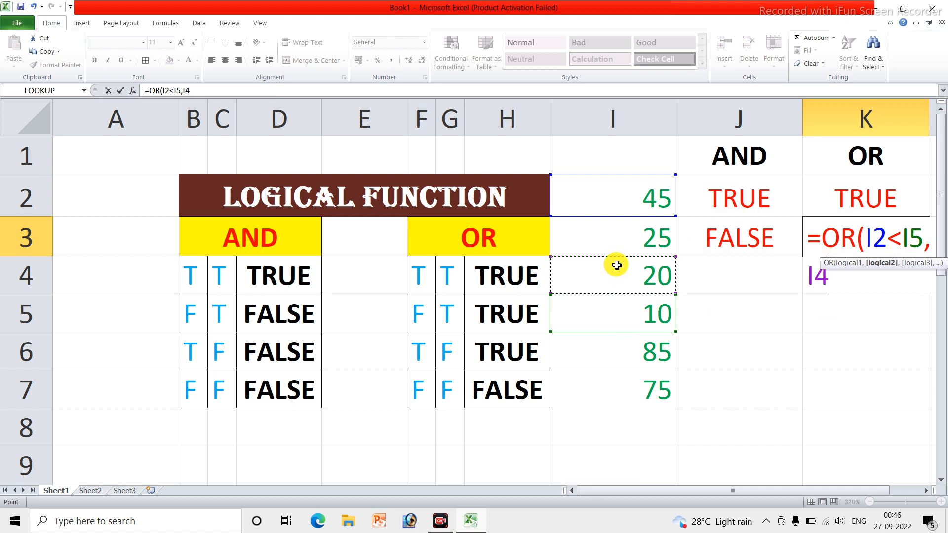
{"action": "type", "text": ">"}
{"action": "left_click", "coordinate": [664, 312]}
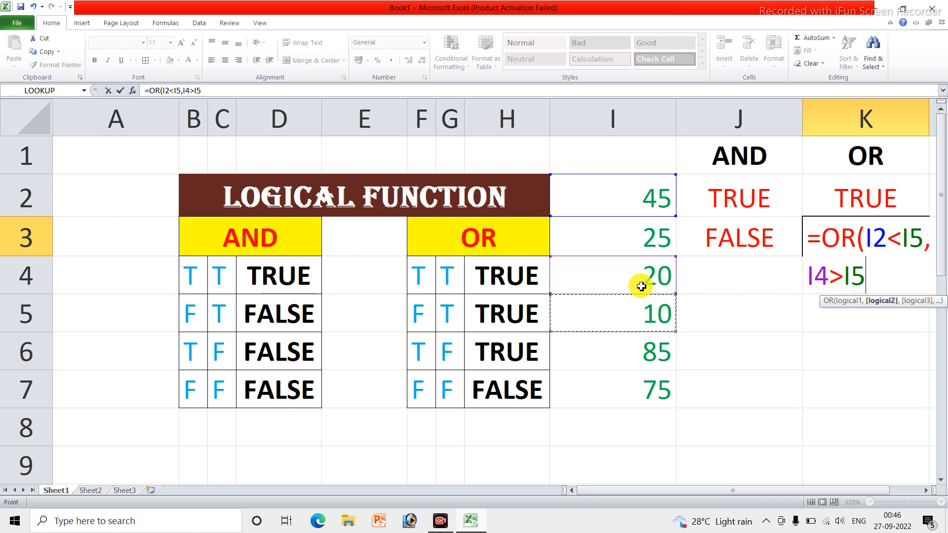
{"action": "type", "text": ")"}
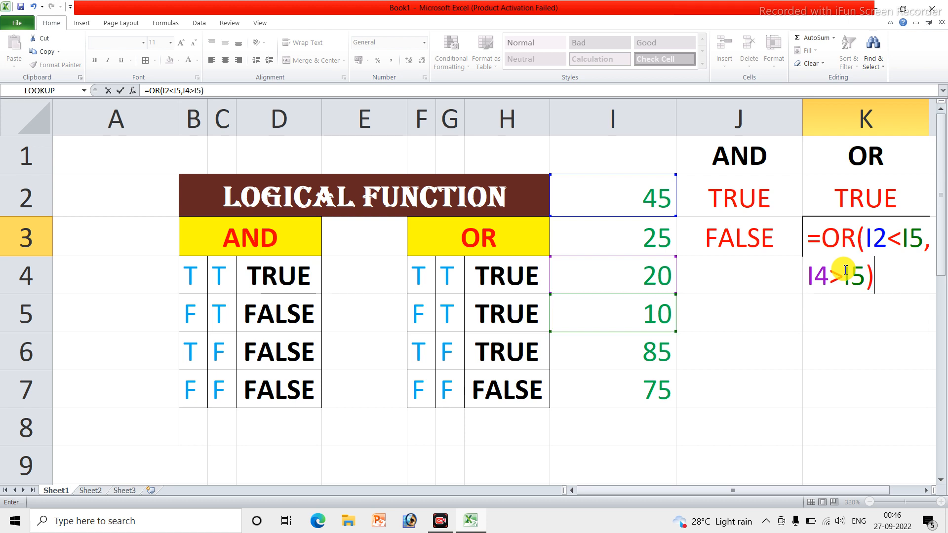
{"action": "key", "text": "Return"}
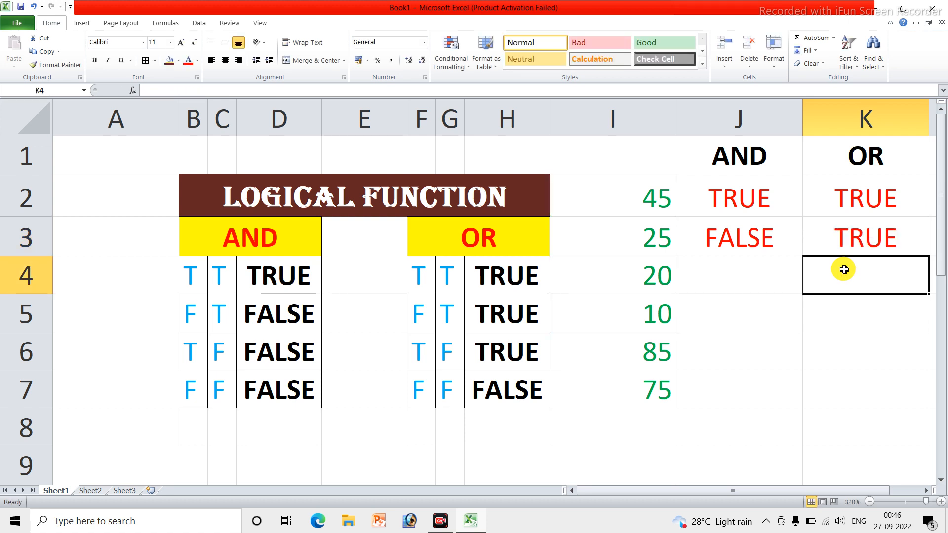
- Review the two false conditions in F7 and G7 of the OR truth table against the result in H7
{"action": "left_click", "coordinate": [761, 270]}
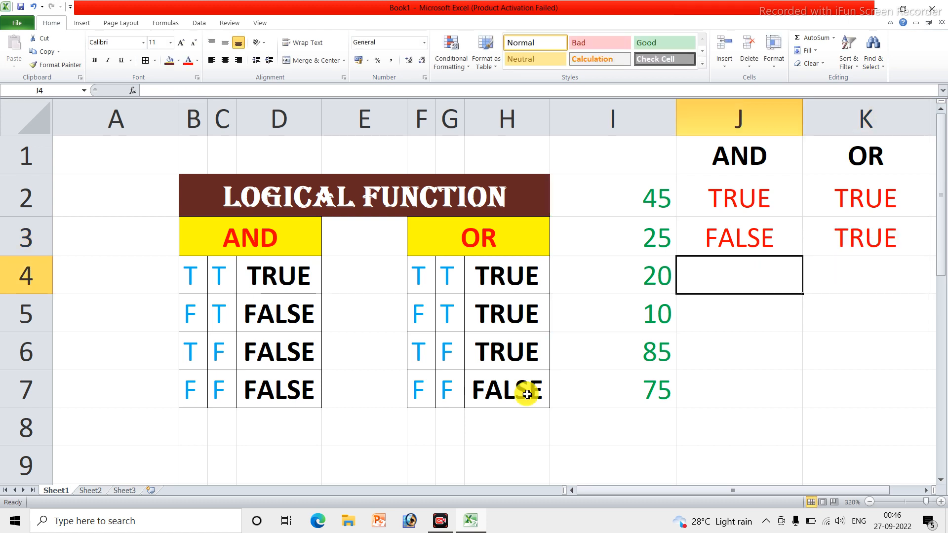
{"action": "left_click", "coordinate": [427, 397]}
{"action": "left_click", "coordinate": [441, 393]}
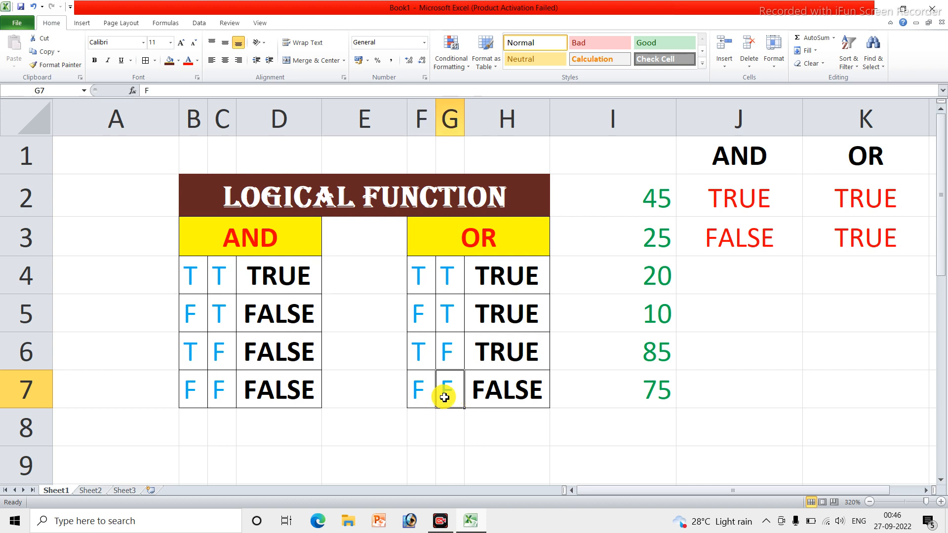
{"action": "left_click", "coordinate": [485, 392]}
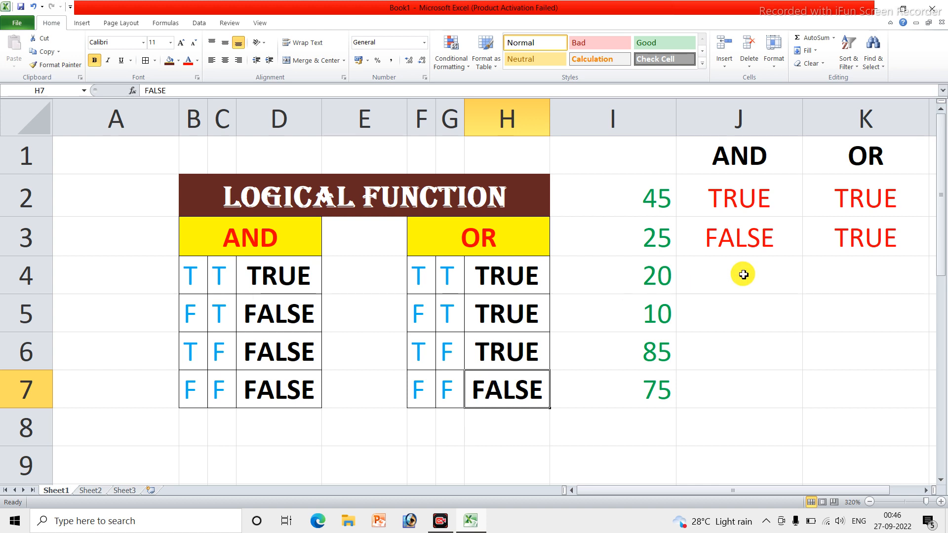
{"action": "left_click", "coordinate": [734, 312]}
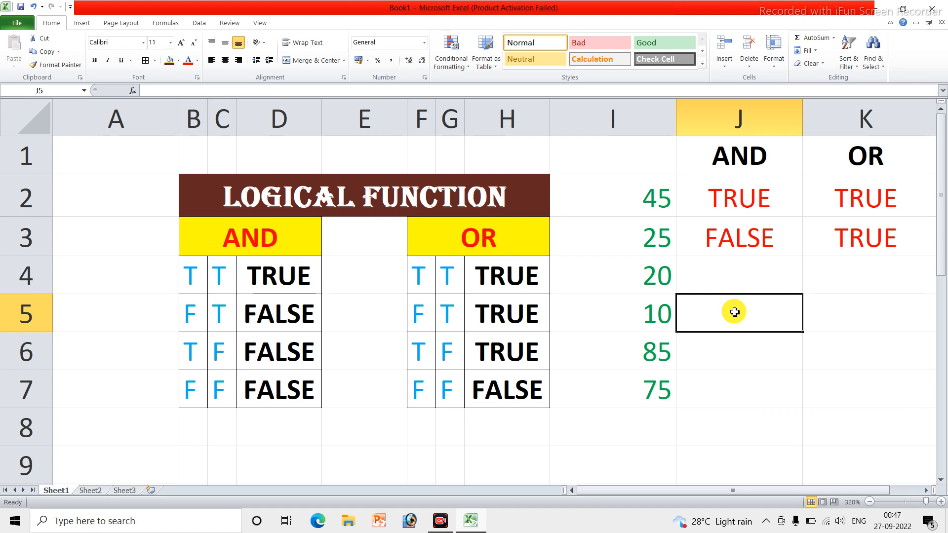
{"action": "left_click", "coordinate": [586, 430]}
{"action": "type", "text": "25"}
{"action": "key", "text": "BackSpace"}
{"action": "key", "text": "BackSpace"}
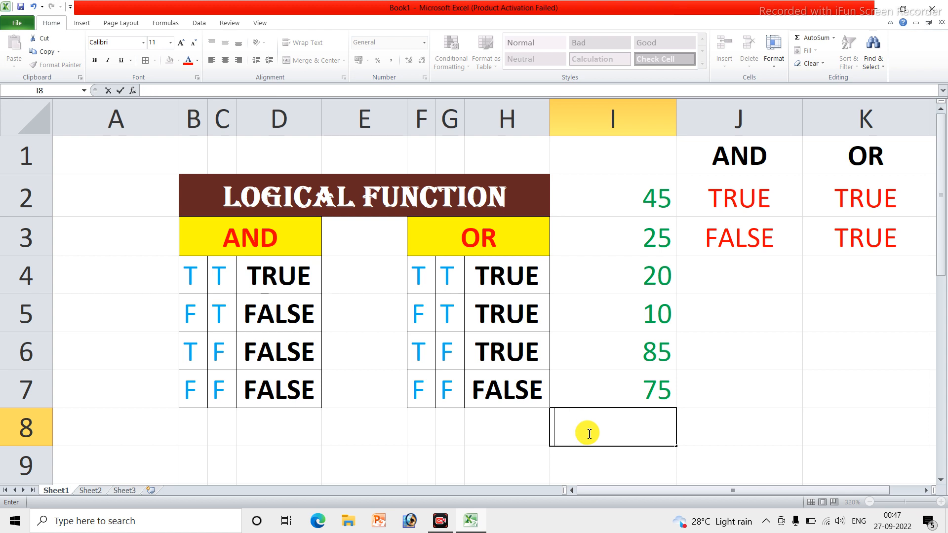
- Enter the example values 25 in cell E9 and MALE in cell D9, below the truth tables
{"action": "key", "text": "Left"}
{"action": "key", "text": "Left"}
{"action": "key", "text": "Left"}
{"action": "key", "text": "Left"}
{"action": "key", "text": "Down"}
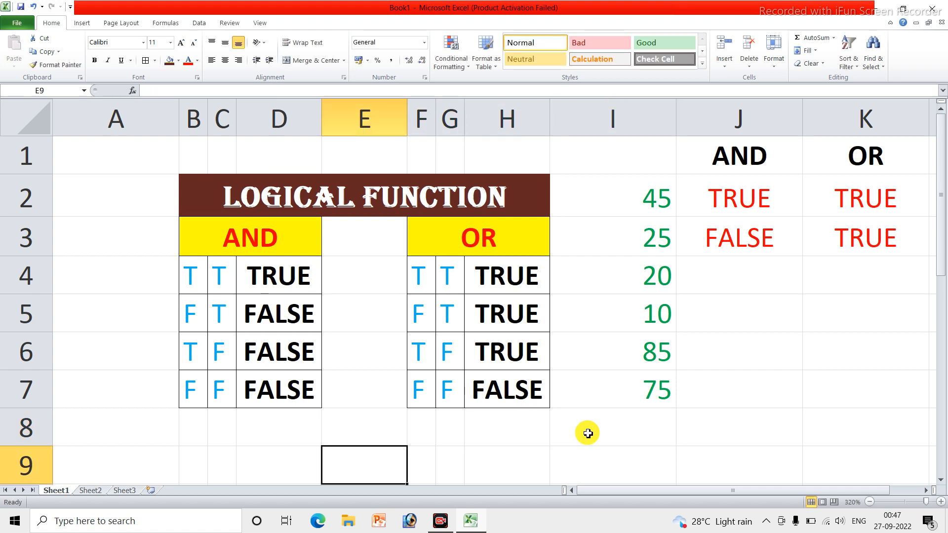
{"action": "type", "text": "25"}
{"action": "key", "text": "Right"}
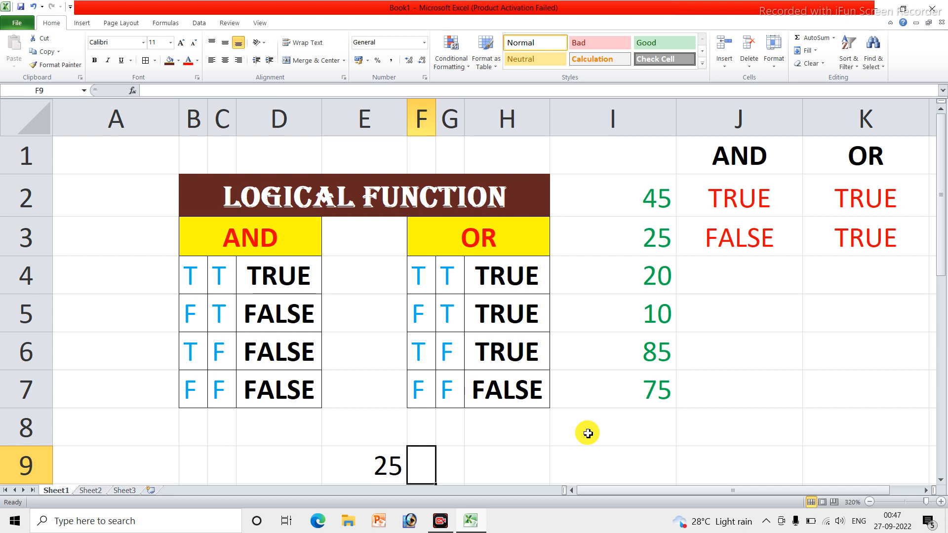
{"action": "key", "text": "Left"}
{"action": "key", "text": "Left"}
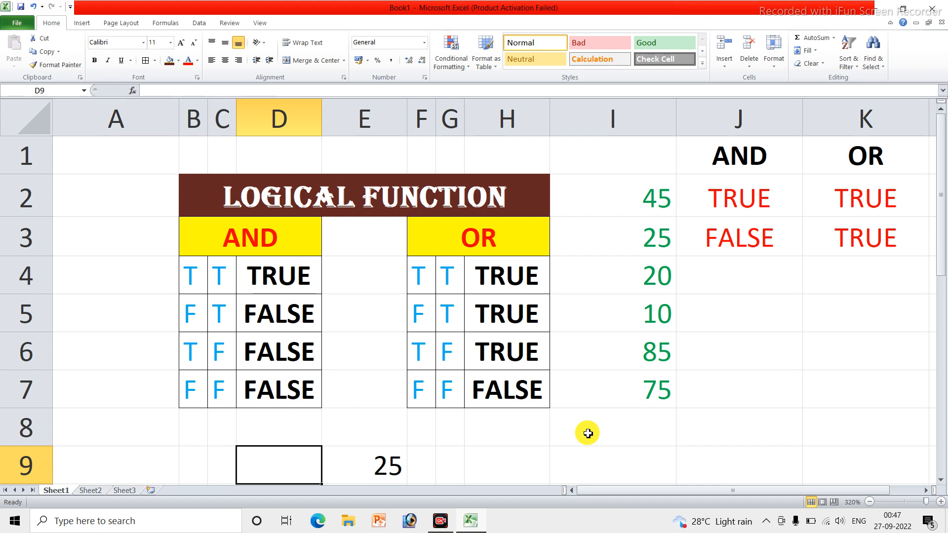
{"action": "type", "text": "MALE"}
{"action": "key", "text": "Return"}
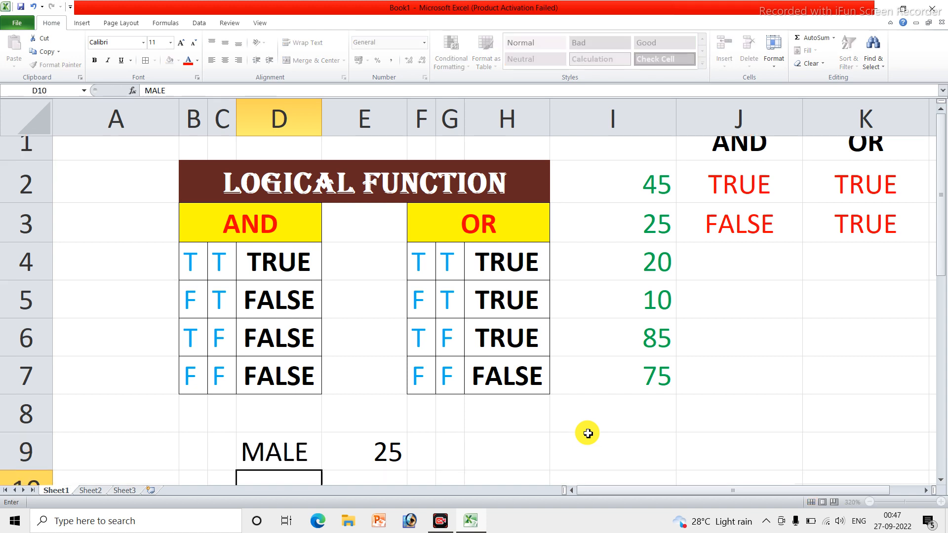
- Clear the example entries from cells D9:E9 below the truth tables
{"action": "left_click", "coordinate": [374, 423]}
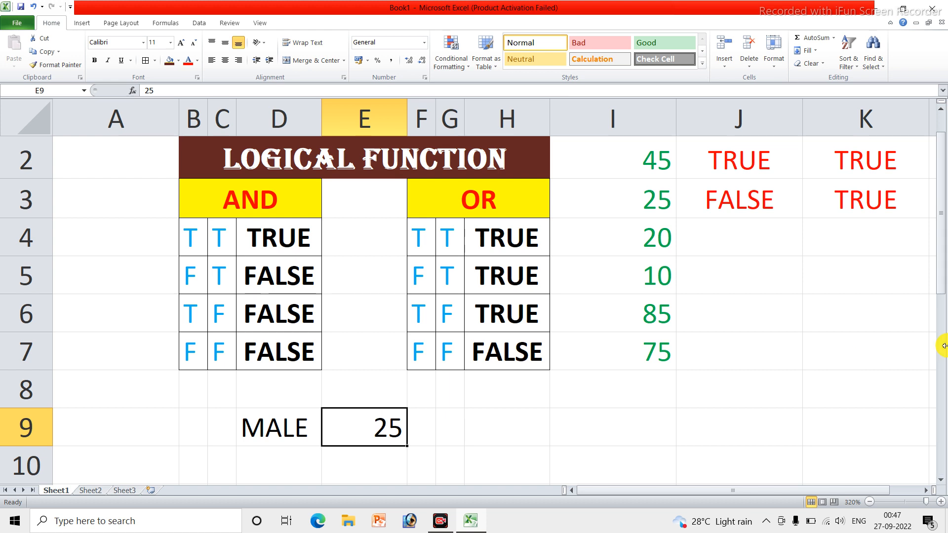
{"action": "left_click", "coordinate": [266, 423]}
{"action": "key", "text": "shift+Right"}
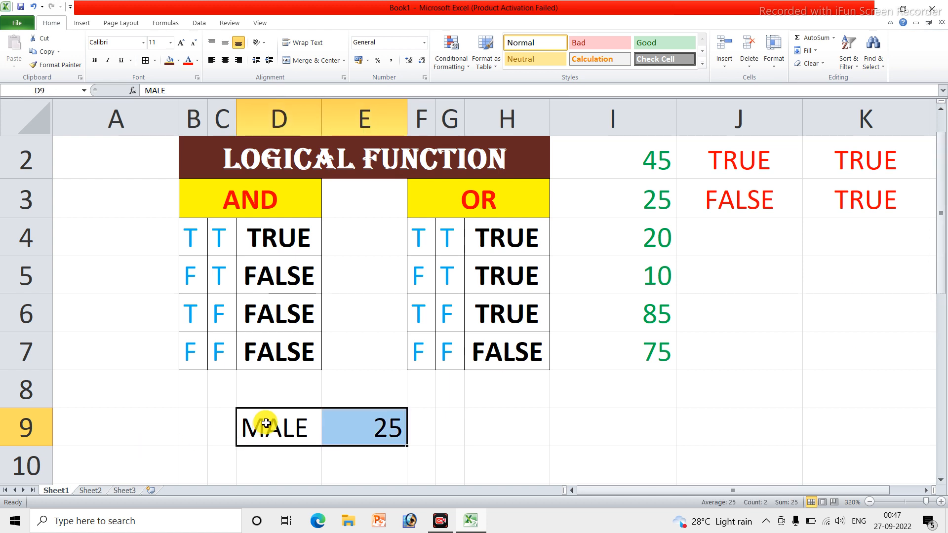
{"action": "key", "text": "Delete"}
{"action": "left_click_drag", "start_coordinate": [940, 273], "coordinate": [923, 200]}
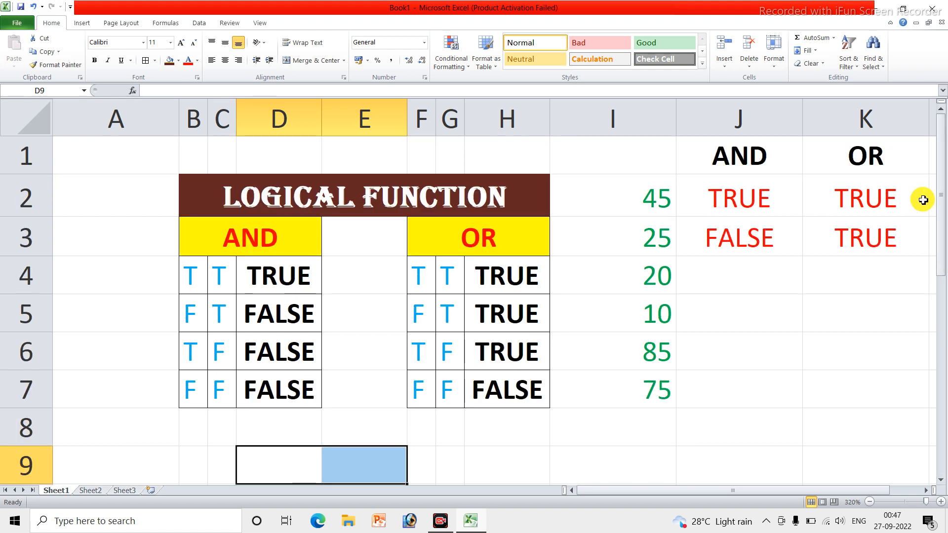
{"action": "left_click", "coordinate": [778, 249]}
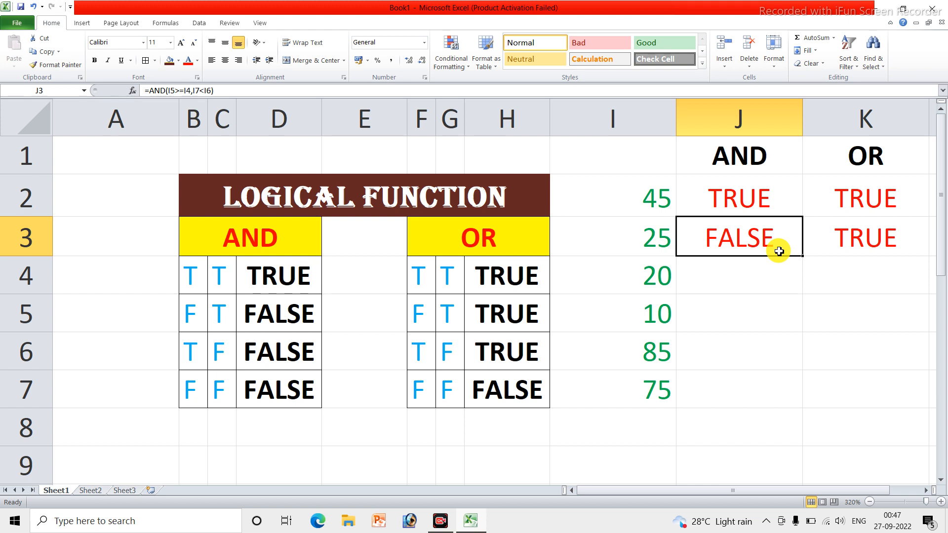
{"action": "left_click", "coordinate": [772, 273]}
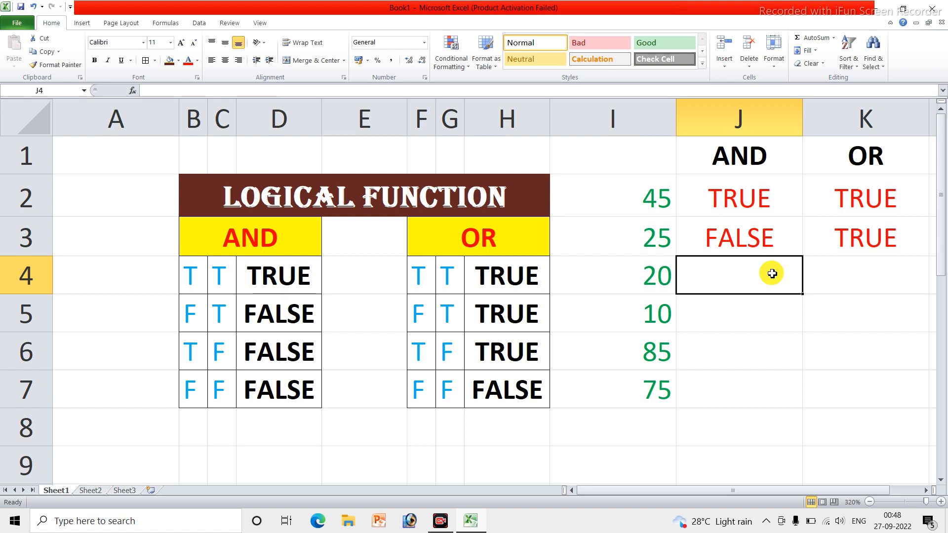
{"action": "left_click", "coordinate": [596, 354]}
{"action": "left_click", "coordinate": [686, 329]}
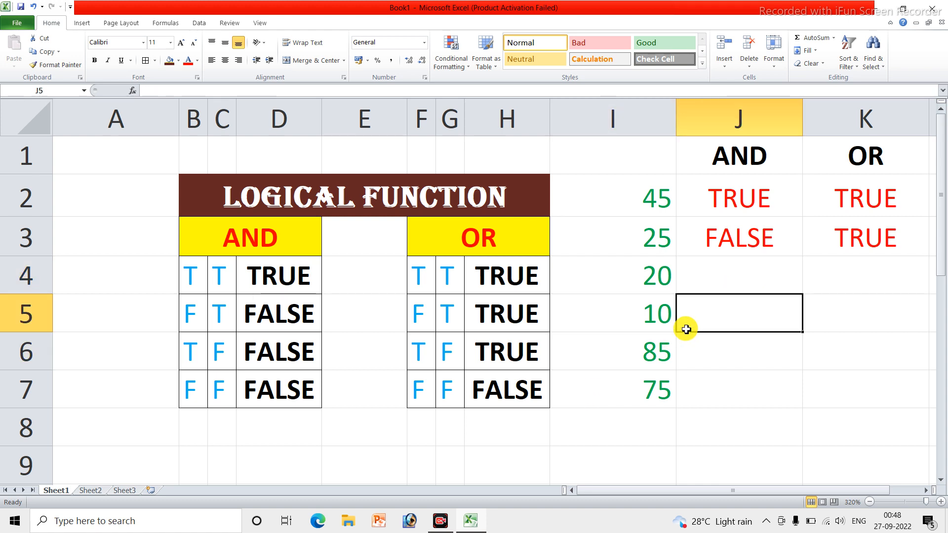
{"action": "left_click", "coordinate": [728, 274]}
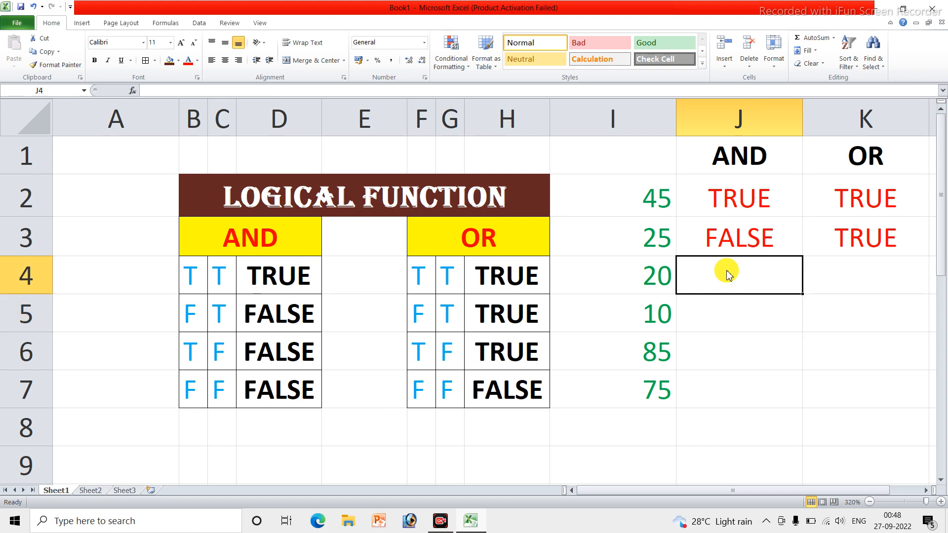